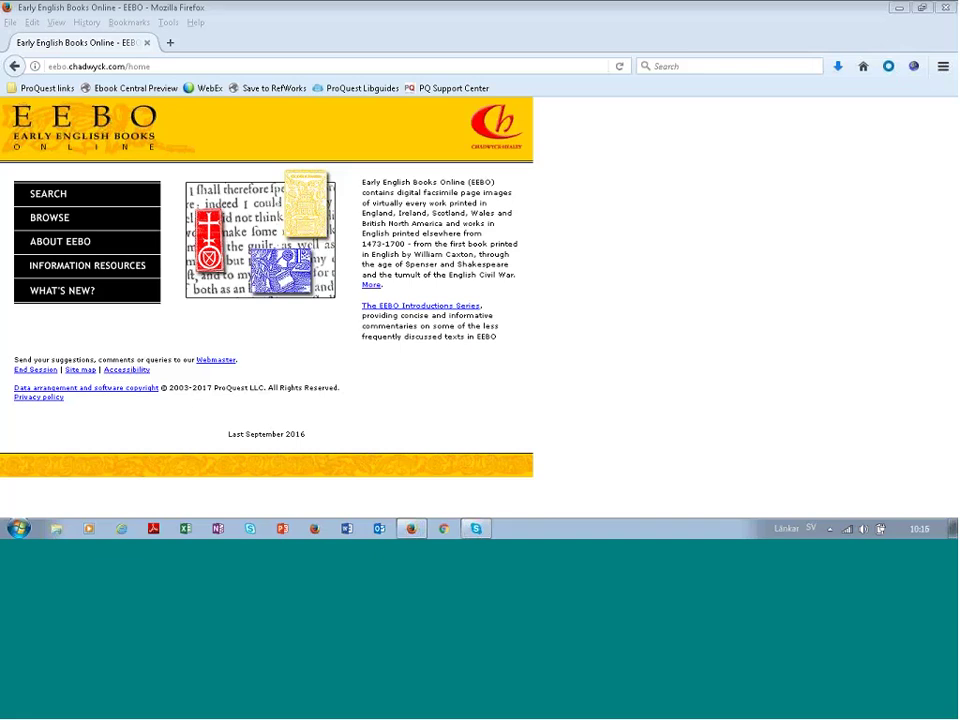
pyautogui.click(60, 196)
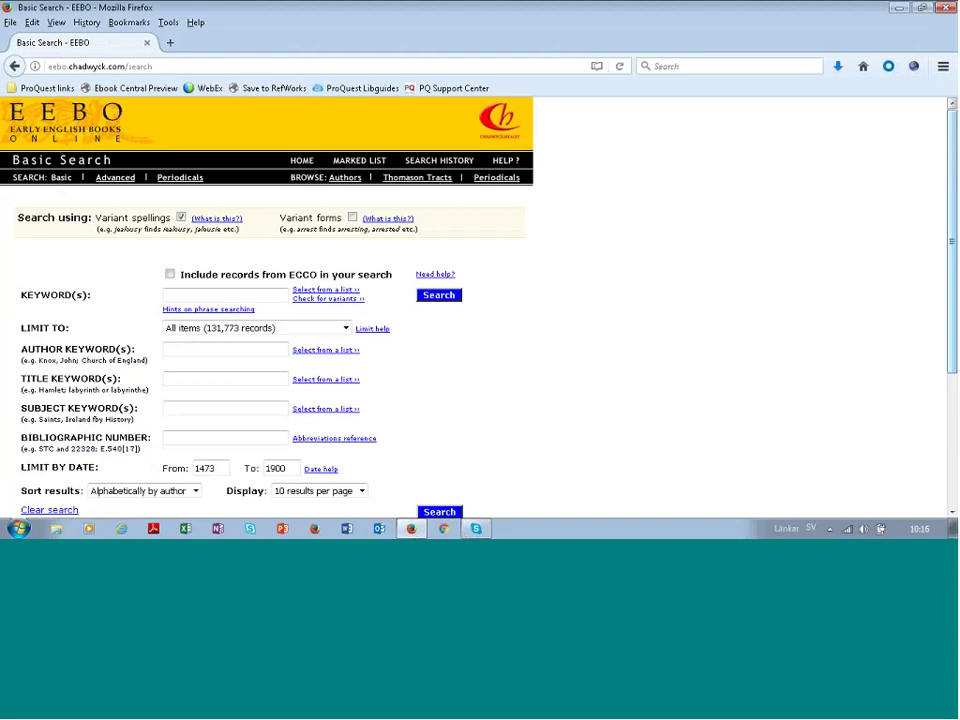
pyautogui.moveTo(953, 248); pyautogui.dragTo(952, 300)
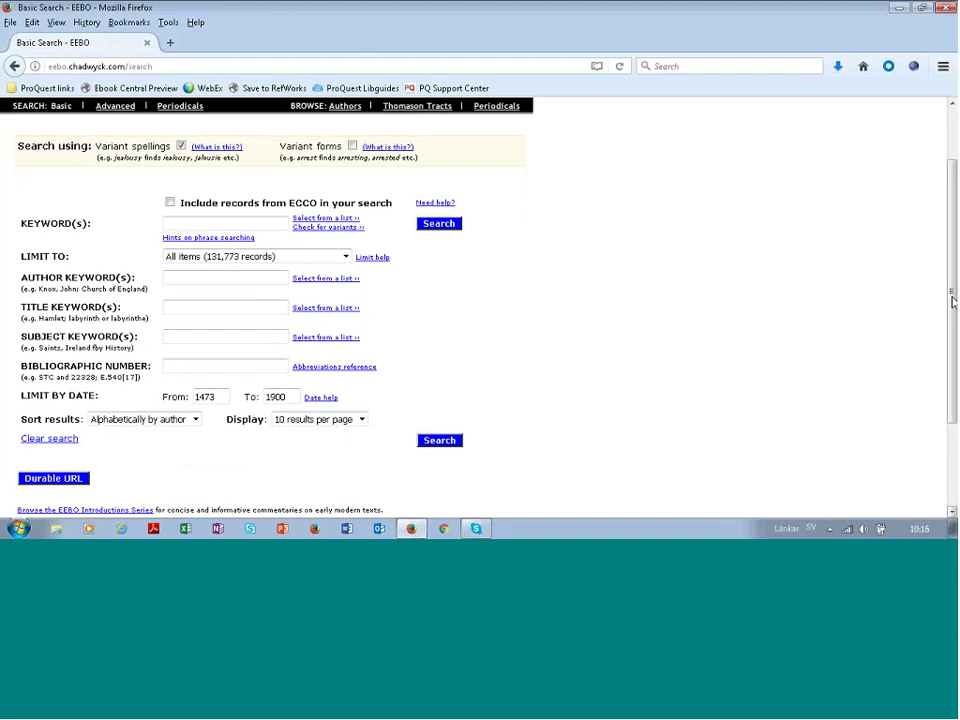
pyautogui.moveTo(176, 276); pyautogui.dragTo(57, 284)
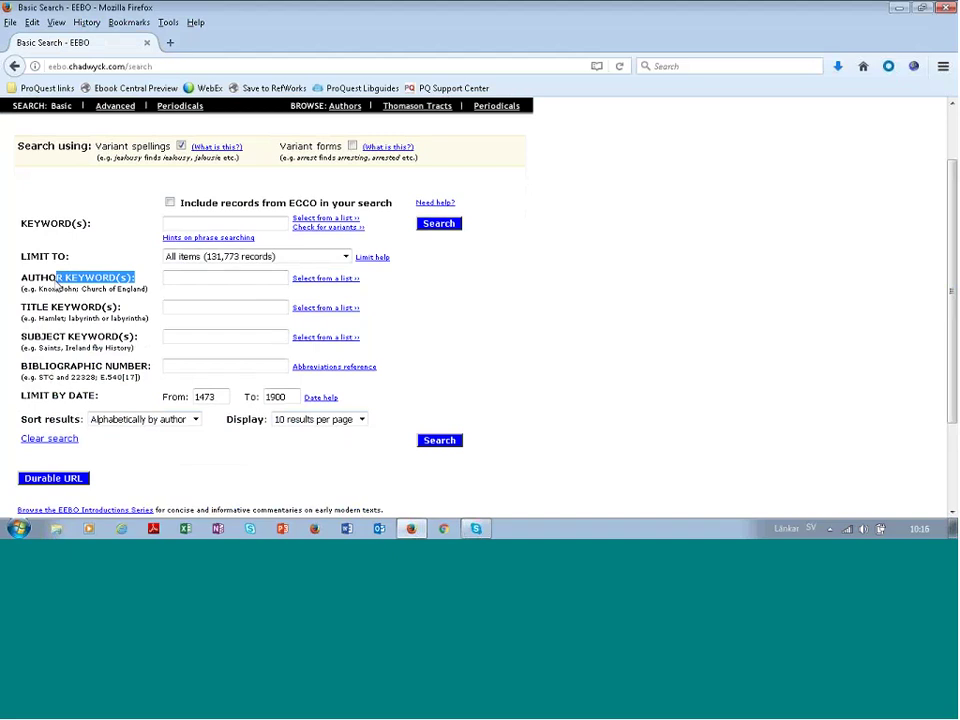
pyautogui.moveTo(121, 307)
pyautogui.mouseDown()
pyautogui.moveTo(37, 308)
pyautogui.moveTo(21, 348)
pyautogui.moveTo(138, 337)
pyautogui.mouseUp()
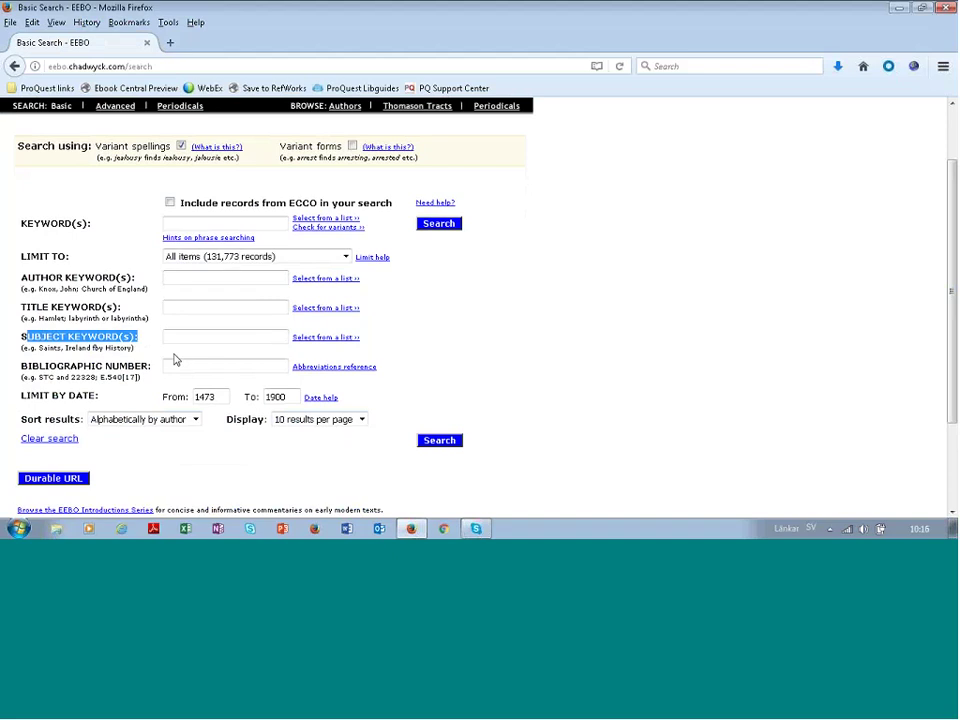
pyautogui.click(179, 363)
pyautogui.moveTo(99, 396); pyautogui.dragTo(30, 396)
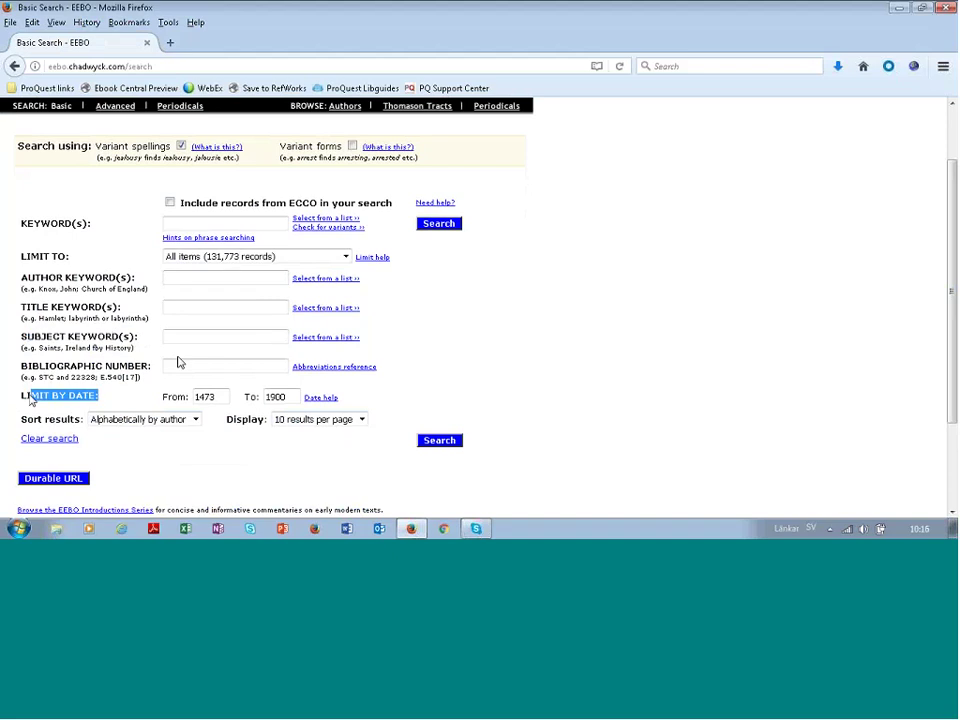
pyautogui.click(289, 396)
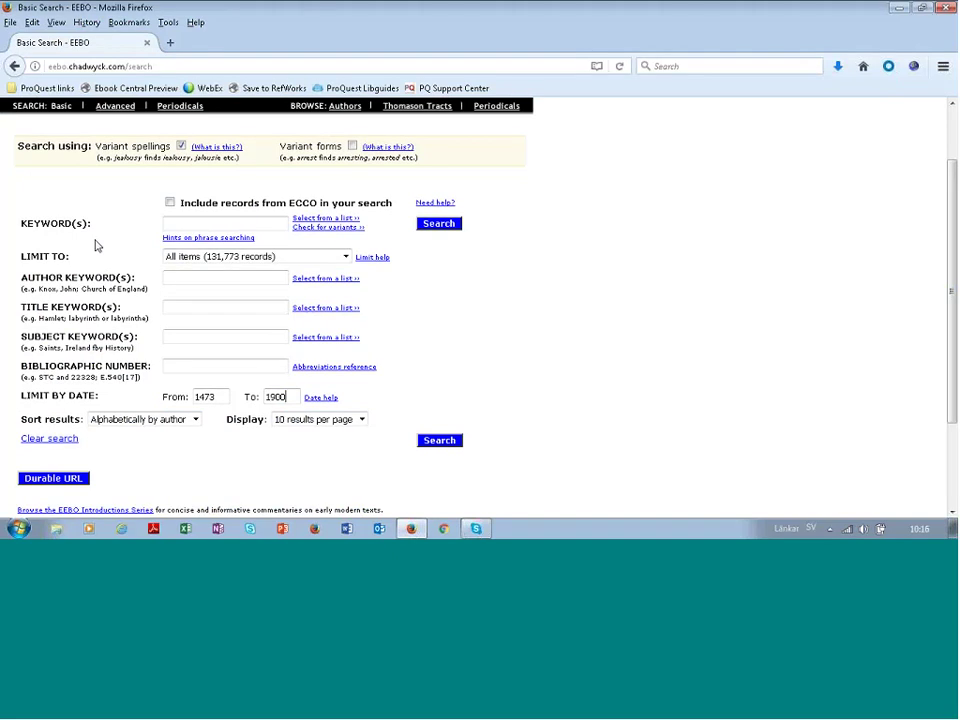
pyautogui.moveTo(95, 226); pyautogui.dragTo(20, 224)
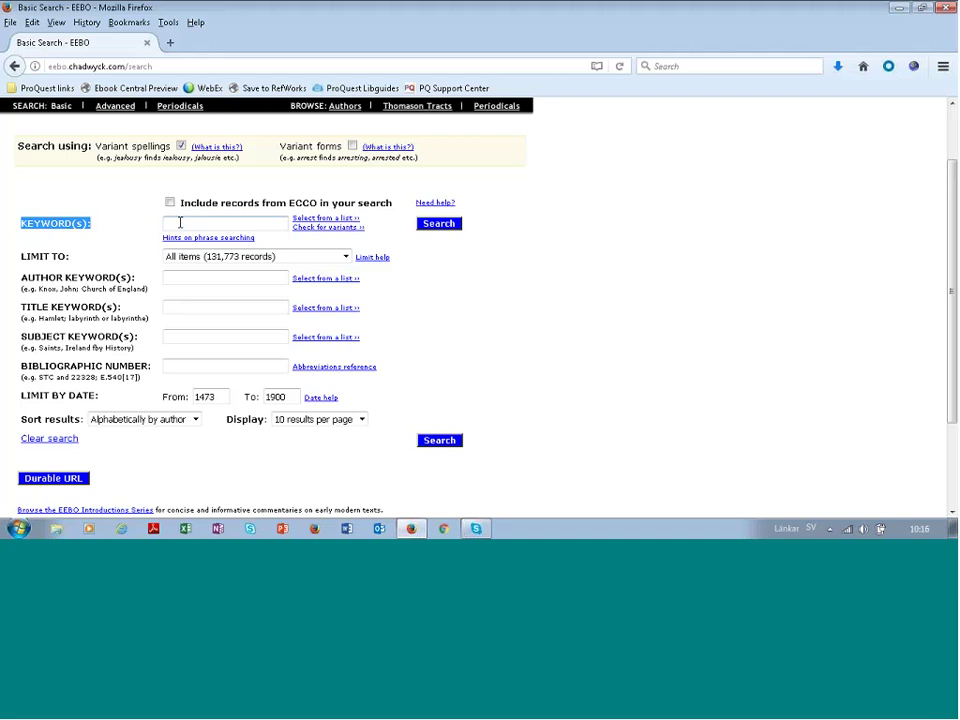
pyautogui.click(180, 223)
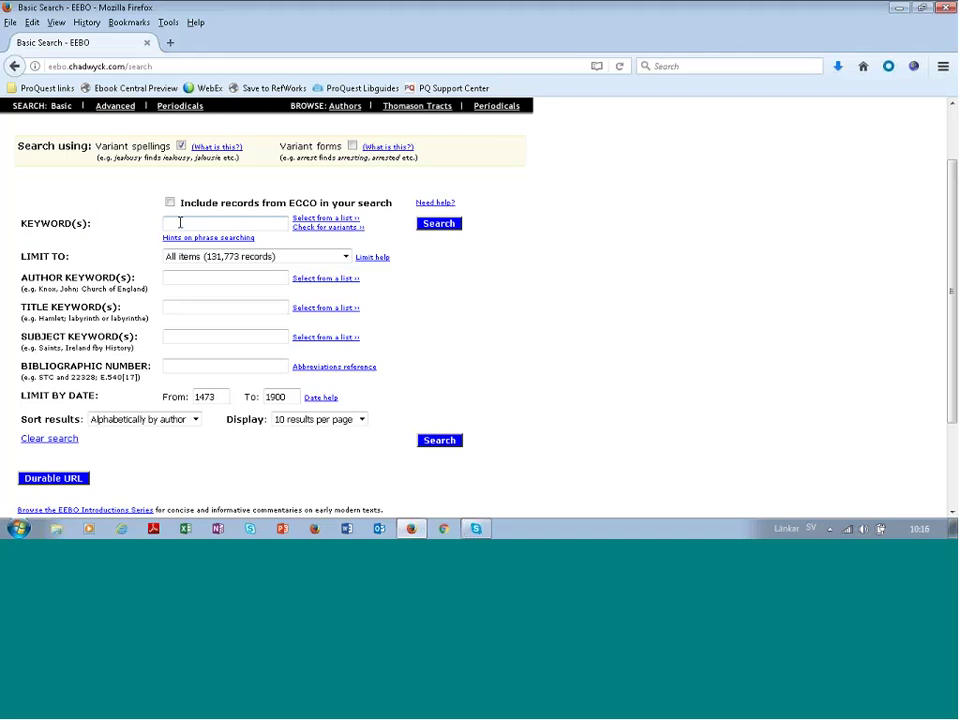
pyautogui.tripleClick(100, 229)
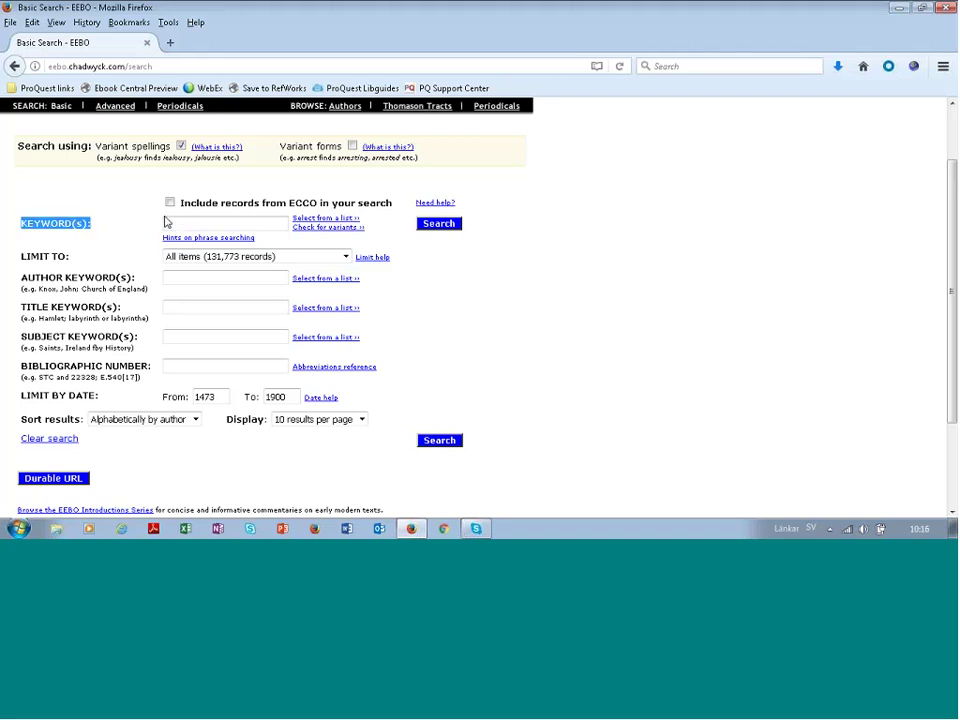
pyautogui.click(181, 222)
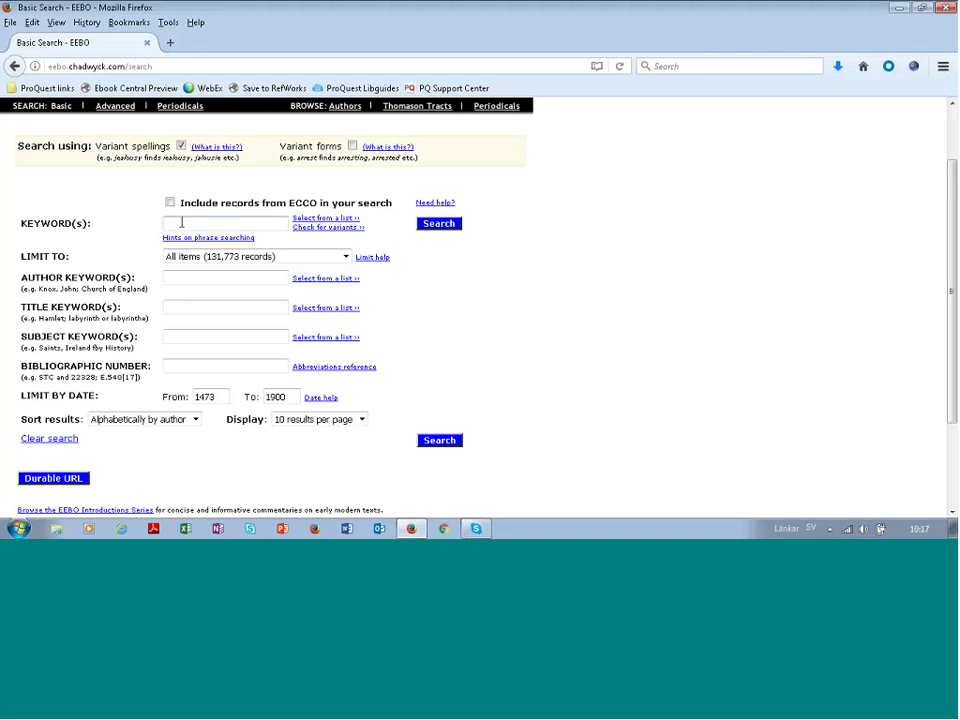
pyautogui.moveTo(37, 307)
pyautogui.mouseDown()
pyautogui.moveTo(119, 307)
pyautogui.moveTo(54, 341)
pyautogui.moveTo(35, 340)
pyautogui.mouseUp()
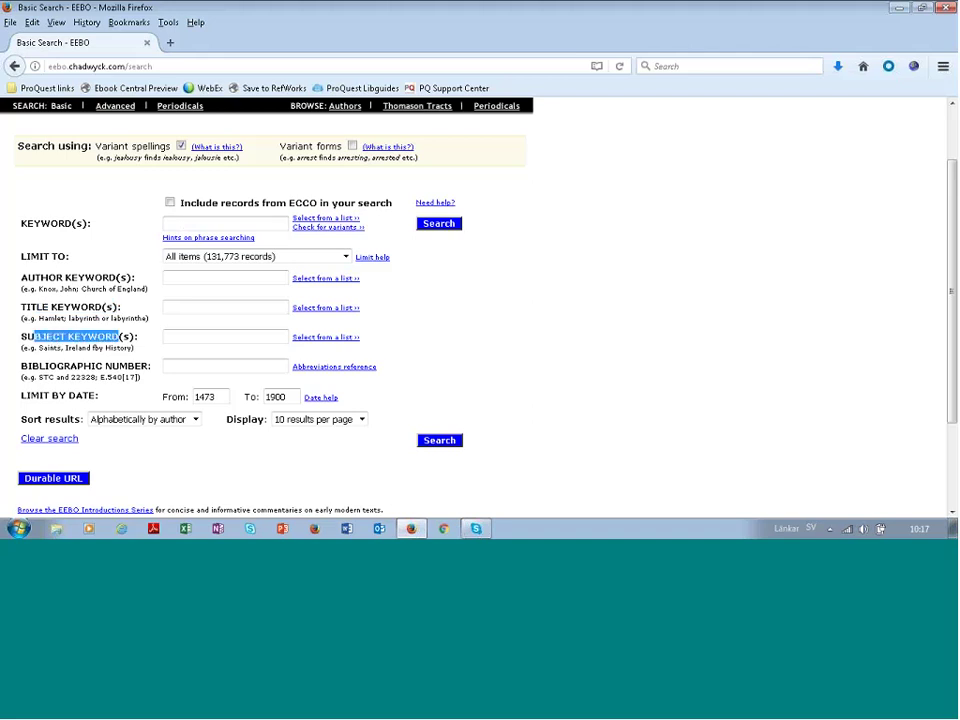
pyautogui.click(177, 221)
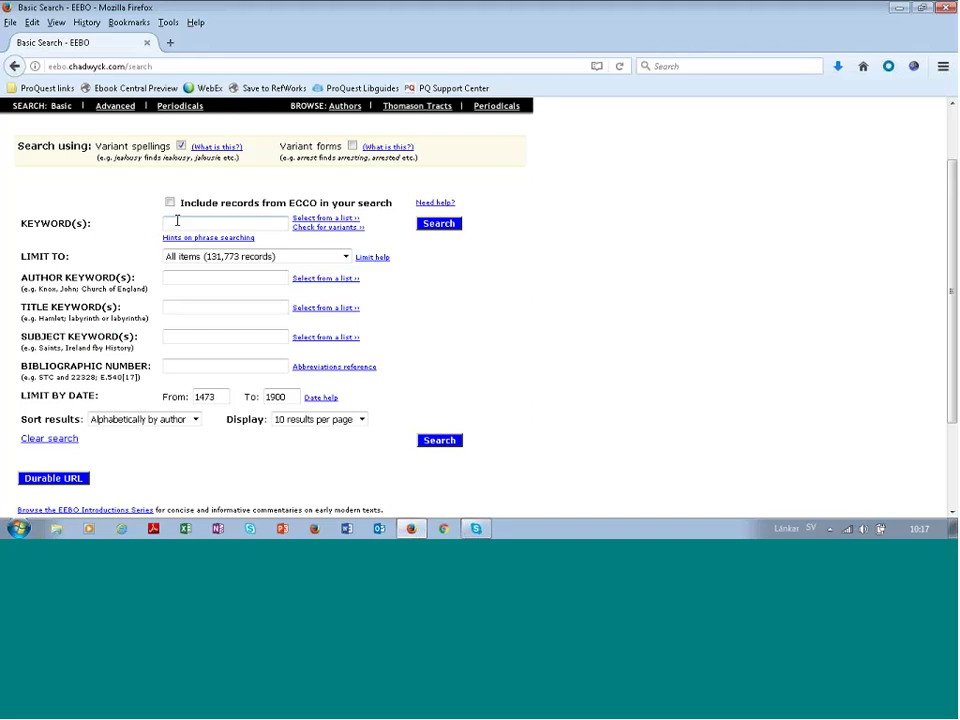
# - Paste 'vitruvius' into the Author Keyword(s) field and open the author selection list
pyautogui.click(177, 221)
pyautogui.click(185, 278)
pyautogui.rightClick(185, 278)
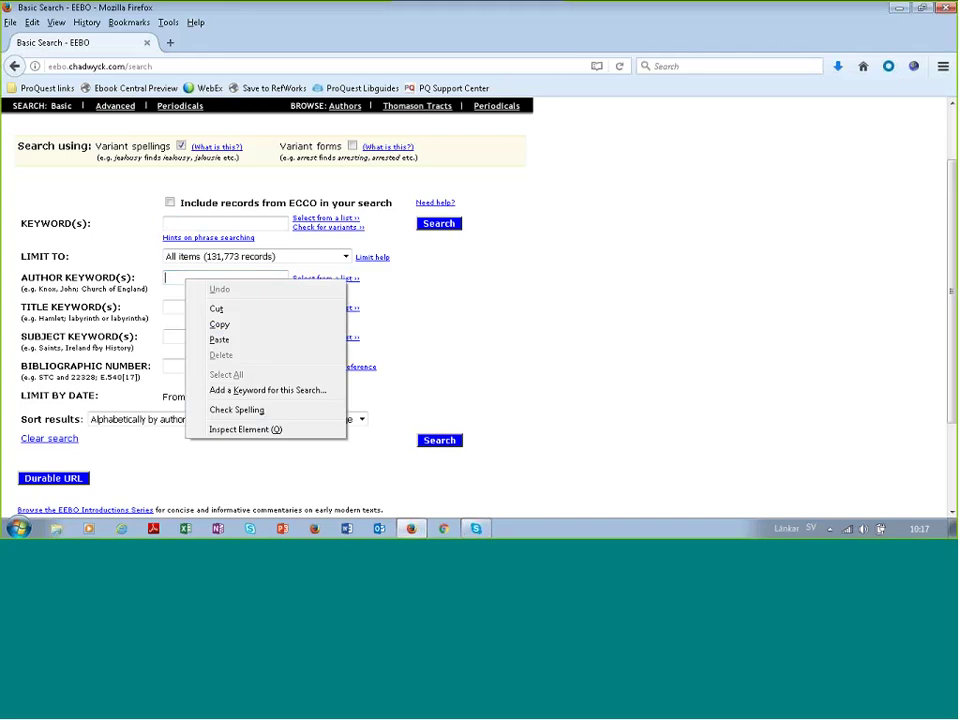
pyautogui.click(219, 338)
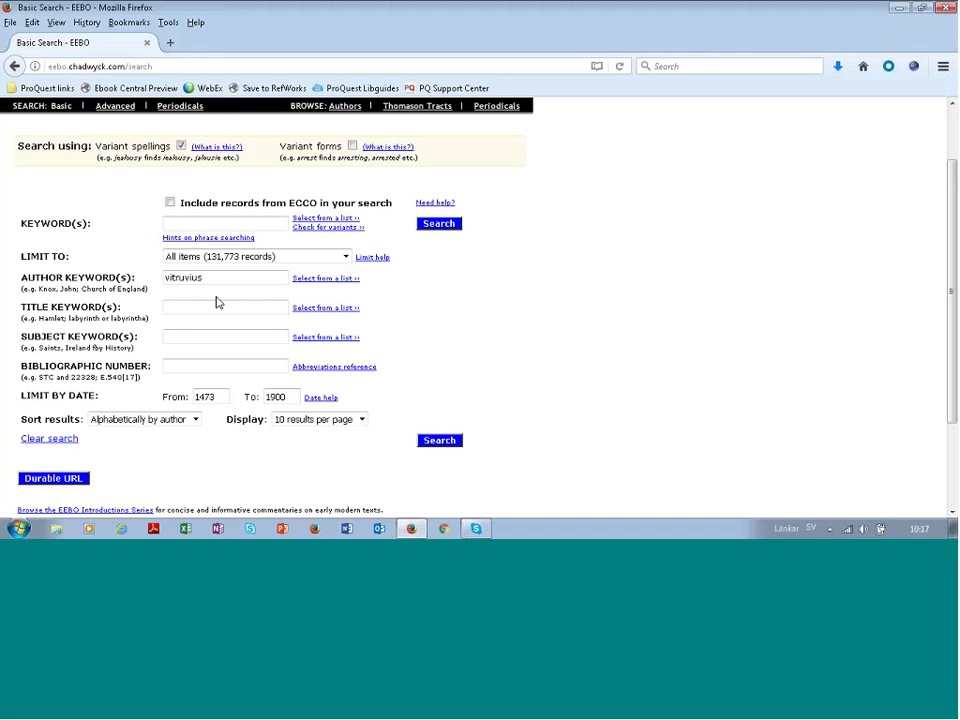
pyautogui.click(322, 279)
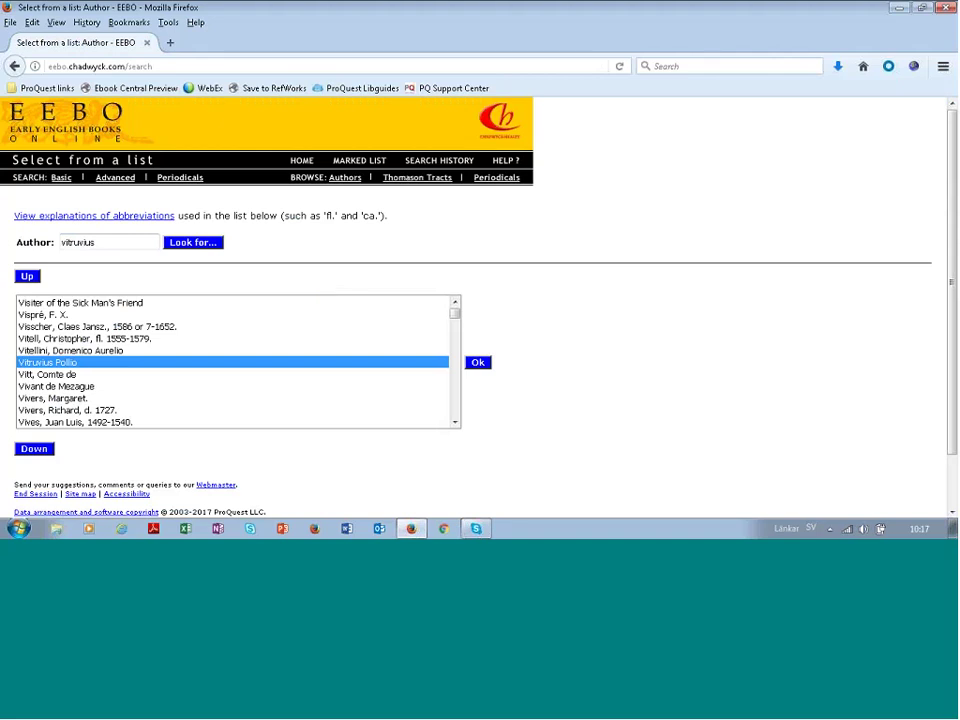
# - Search for EXACT 'Vitruvius Pollio' chosen from the list, returning 18 hits in 3 records
pyautogui.press('Return')
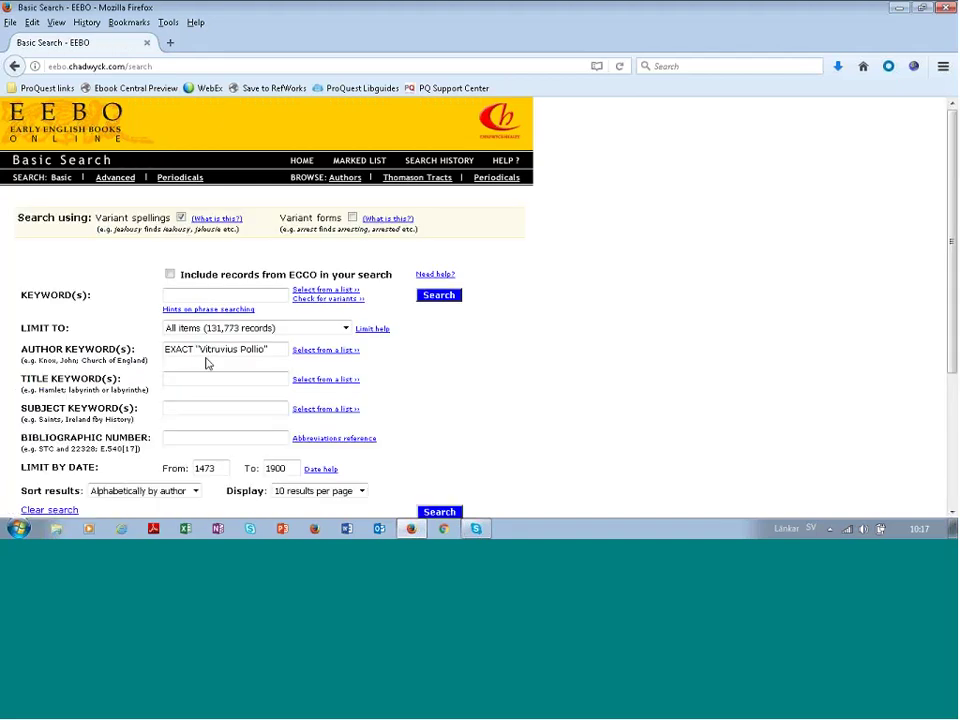
pyautogui.moveTo(165, 349)
pyautogui.mouseDown()
pyautogui.moveTo(253, 343)
pyautogui.moveTo(311, 358)
pyautogui.mouseUp()
pyautogui.click(471, 373)
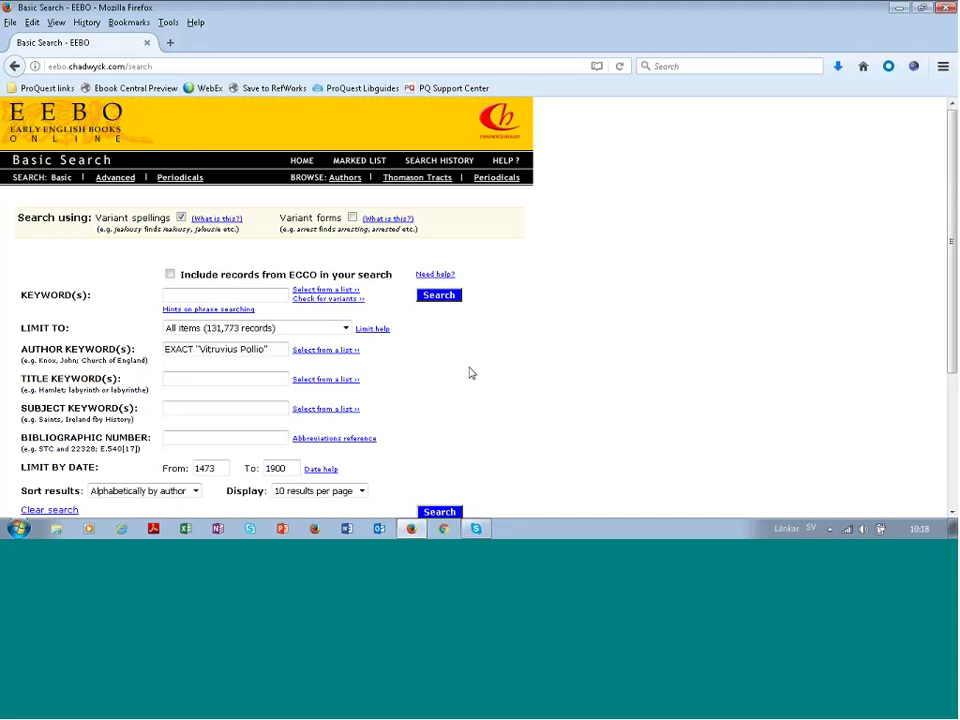
pyautogui.click(439, 296)
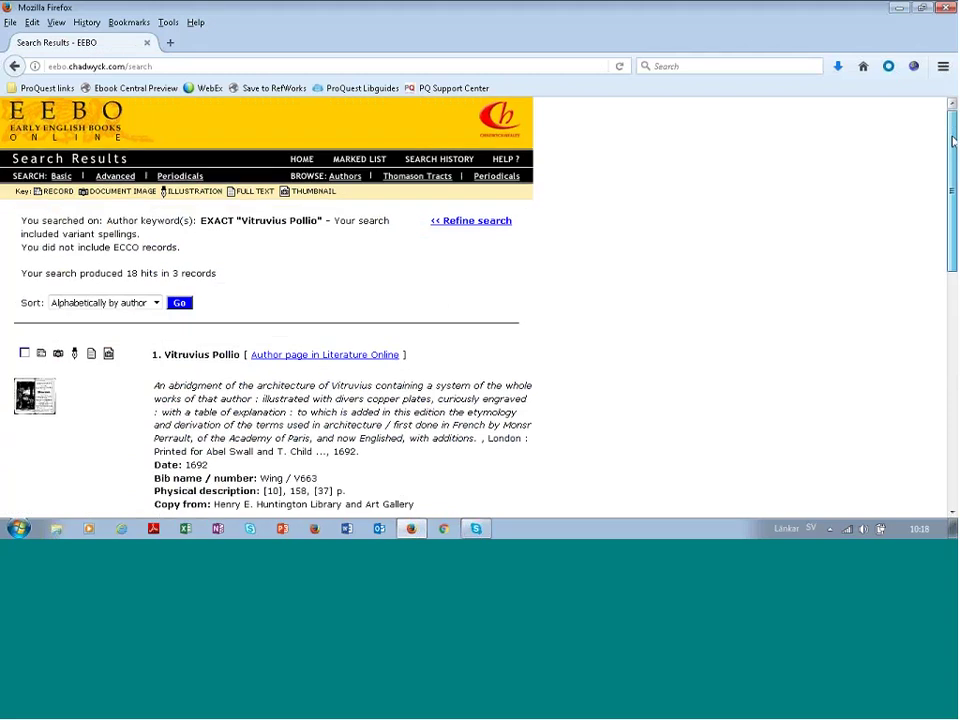
pyautogui.moveTo(218, 238); pyautogui.dragTo(170, 238)
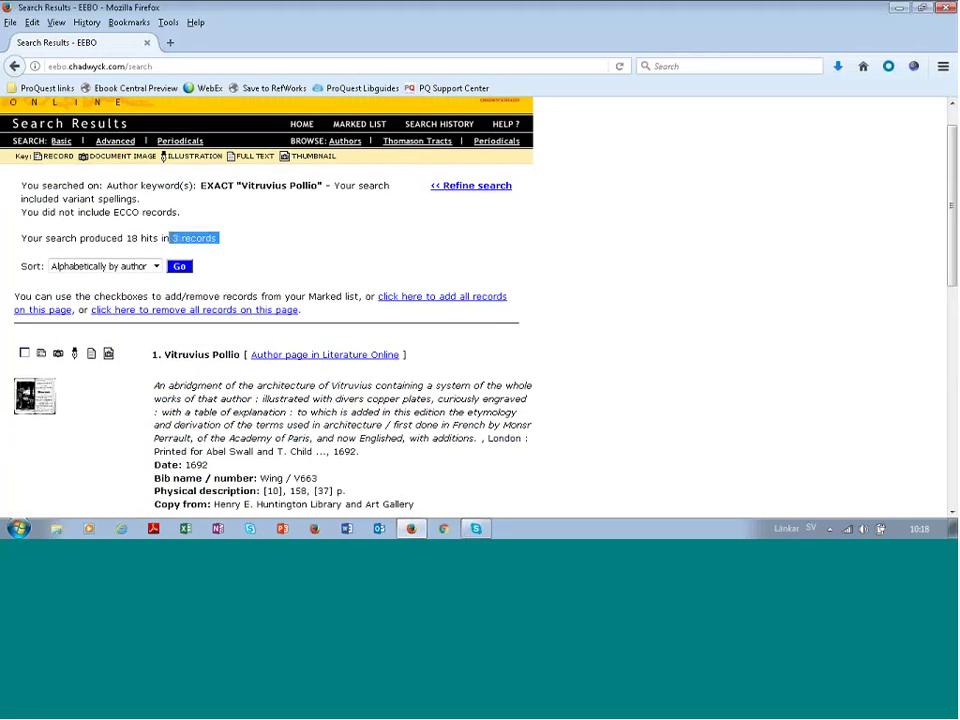
pyautogui.click(246, 244)
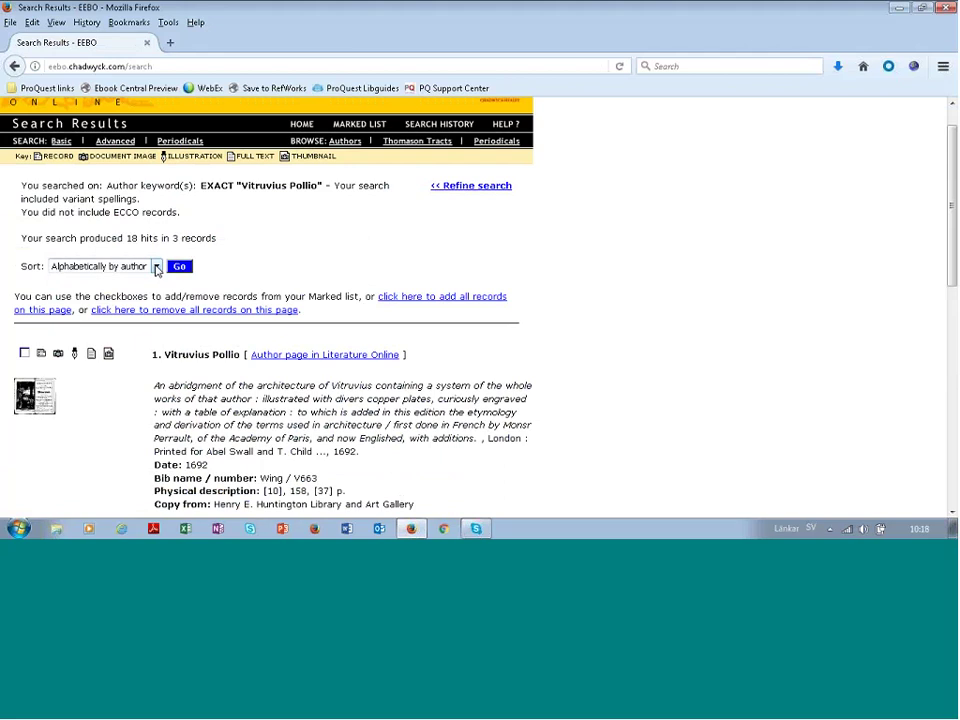
pyautogui.click(156, 268)
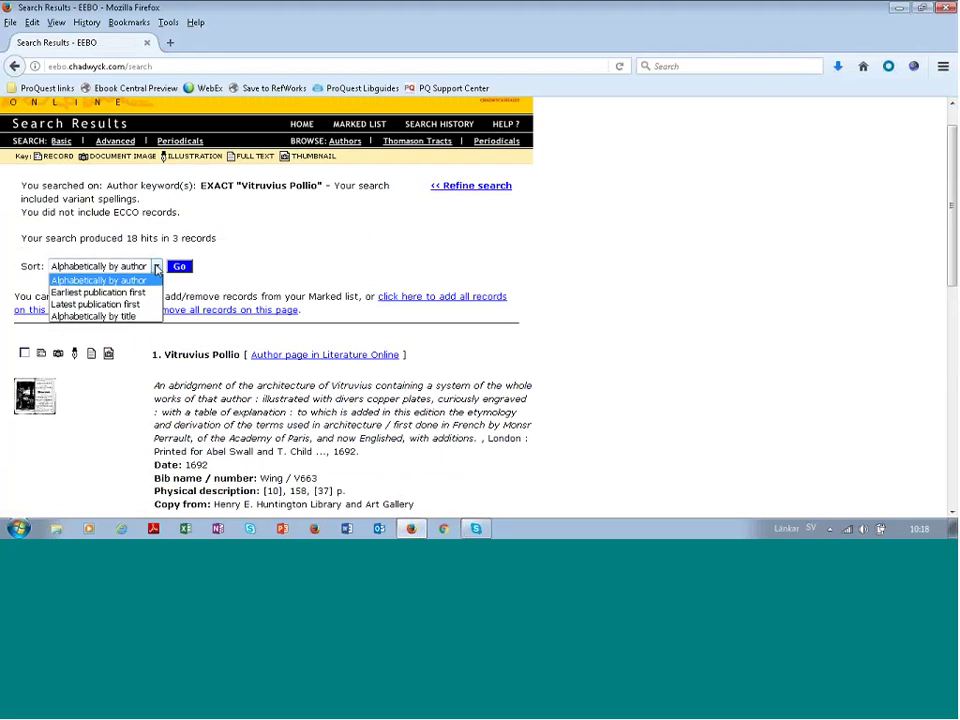
pyautogui.click(156, 268)
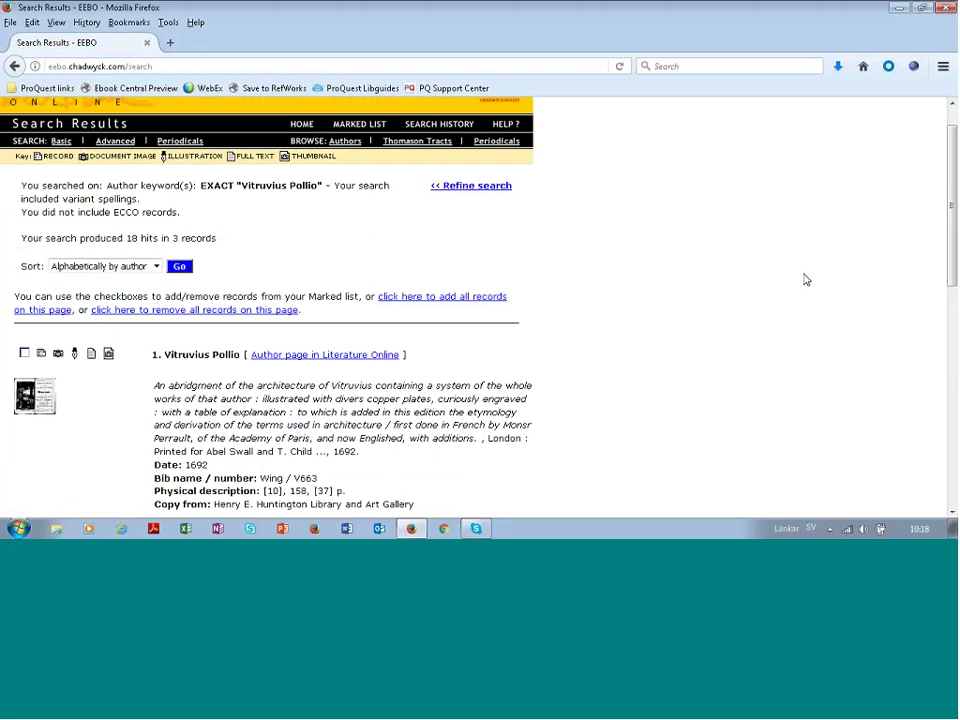
pyautogui.moveTo(953, 240); pyautogui.dragTo(955, 310)
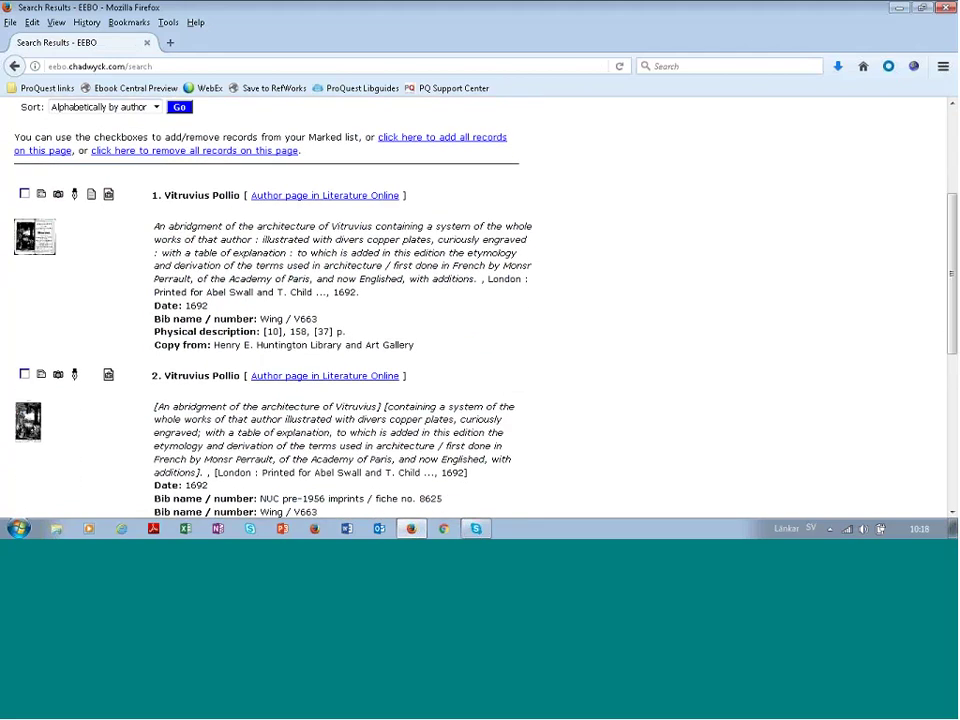
pyautogui.moveTo(154, 226)
pyautogui.mouseDown()
pyautogui.moveTo(439, 230)
pyautogui.moveTo(491, 280)
pyautogui.mouseUp()
pyautogui.click(489, 306)
pyautogui.moveTo(294, 331); pyautogui.dragTo(349, 332)
pyautogui.tripleClick(314, 344)
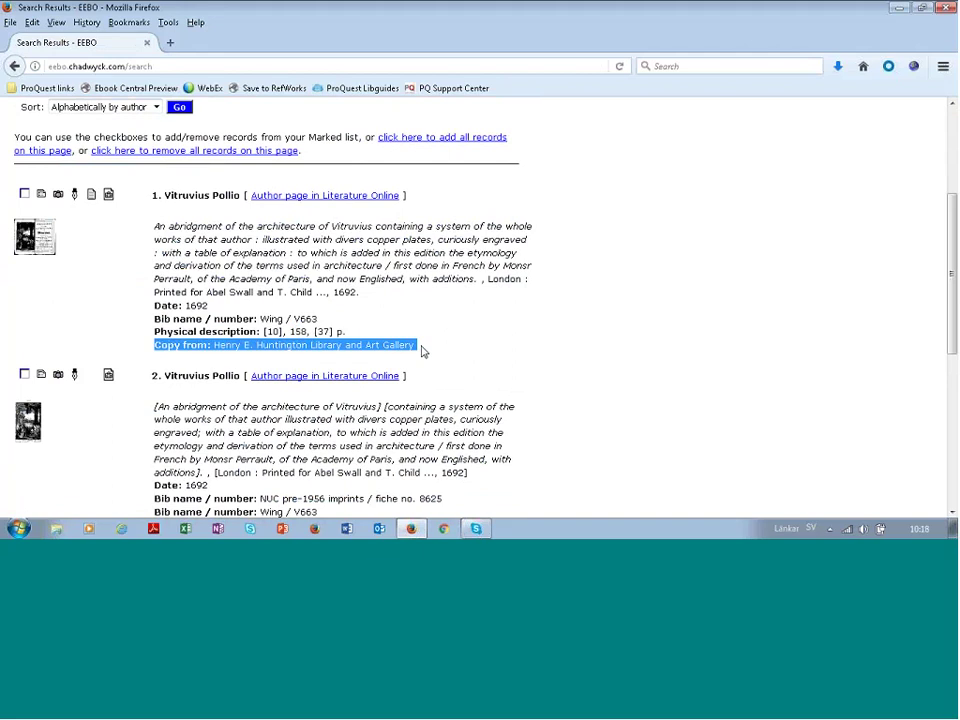
pyautogui.click(424, 351)
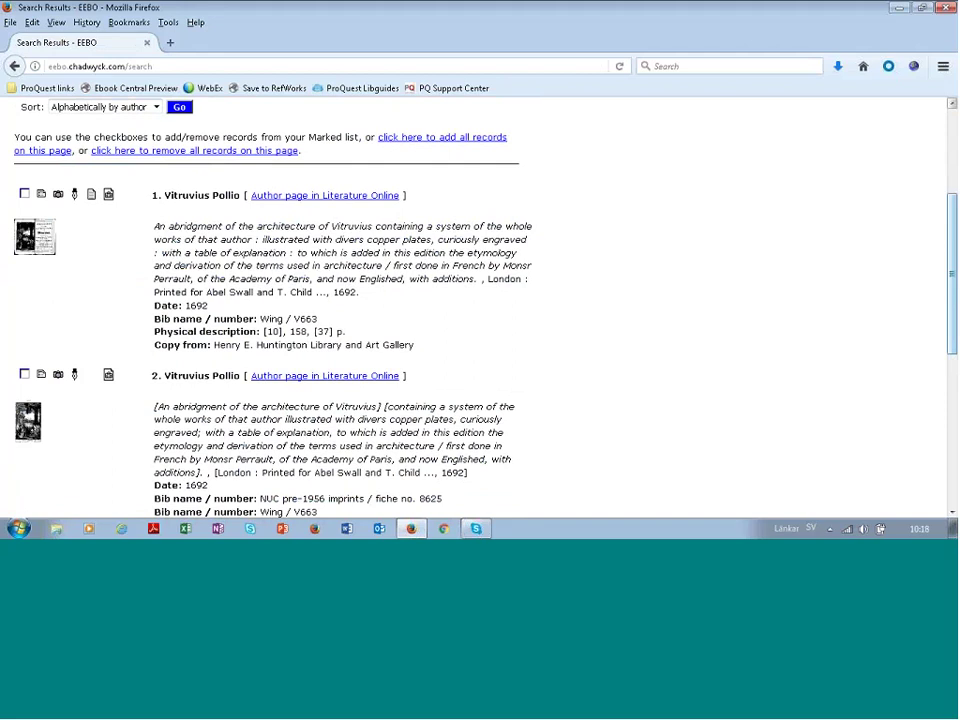
pyautogui.moveTo(953, 265); pyautogui.dragTo(953, 292)
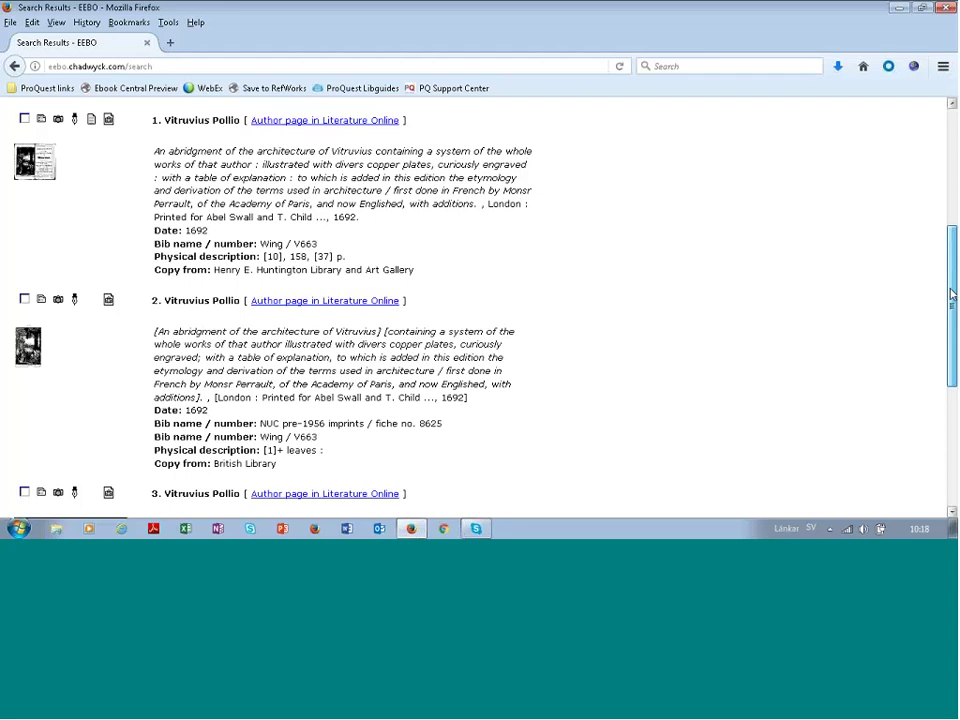
pyautogui.moveTo(951, 293); pyautogui.dragTo(951, 203)
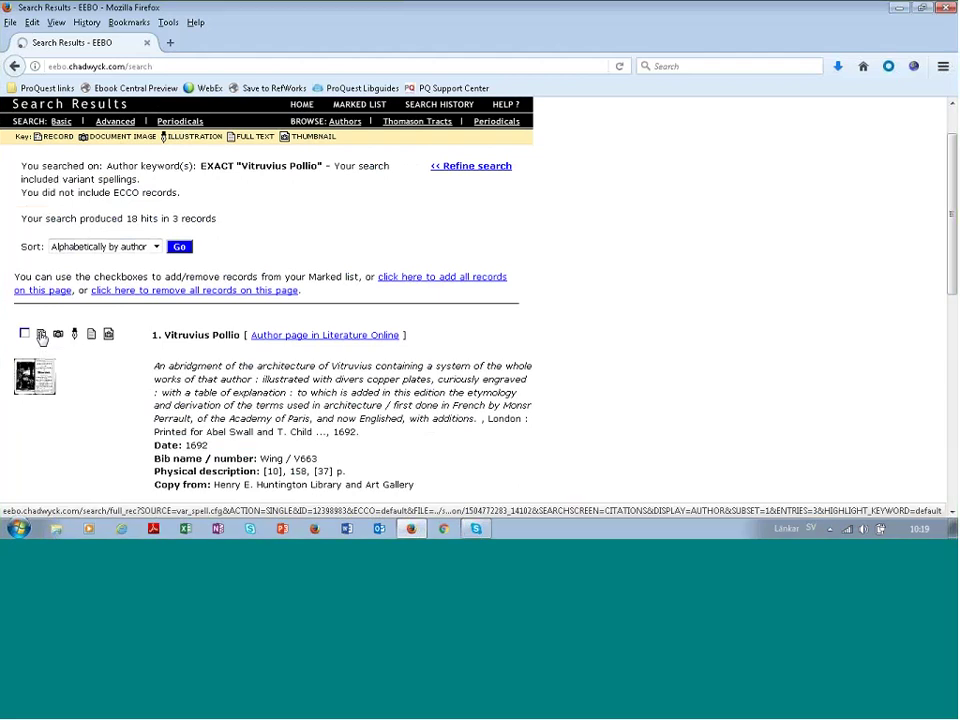
pyautogui.click(41, 336)
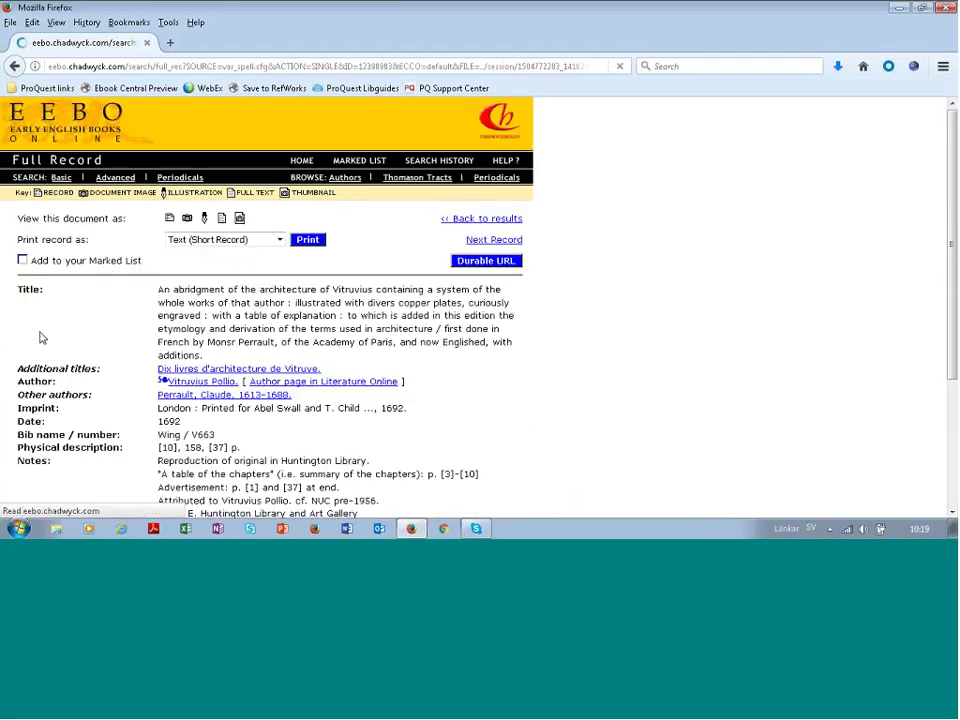
pyautogui.scroll(-2, 955, 280)
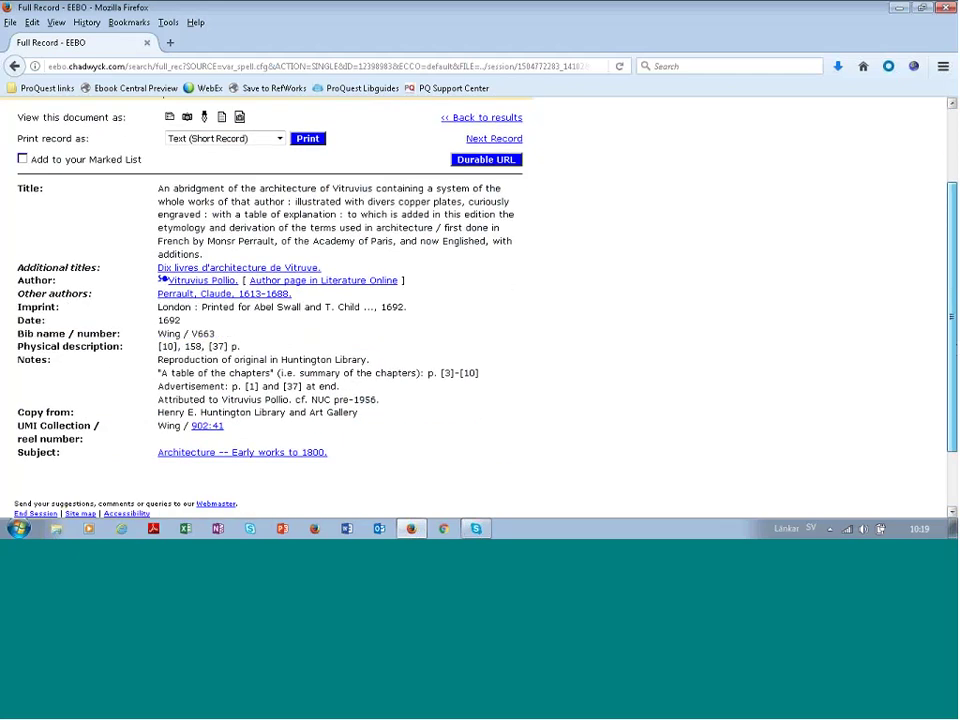
pyautogui.scroll(2, 175, 185)
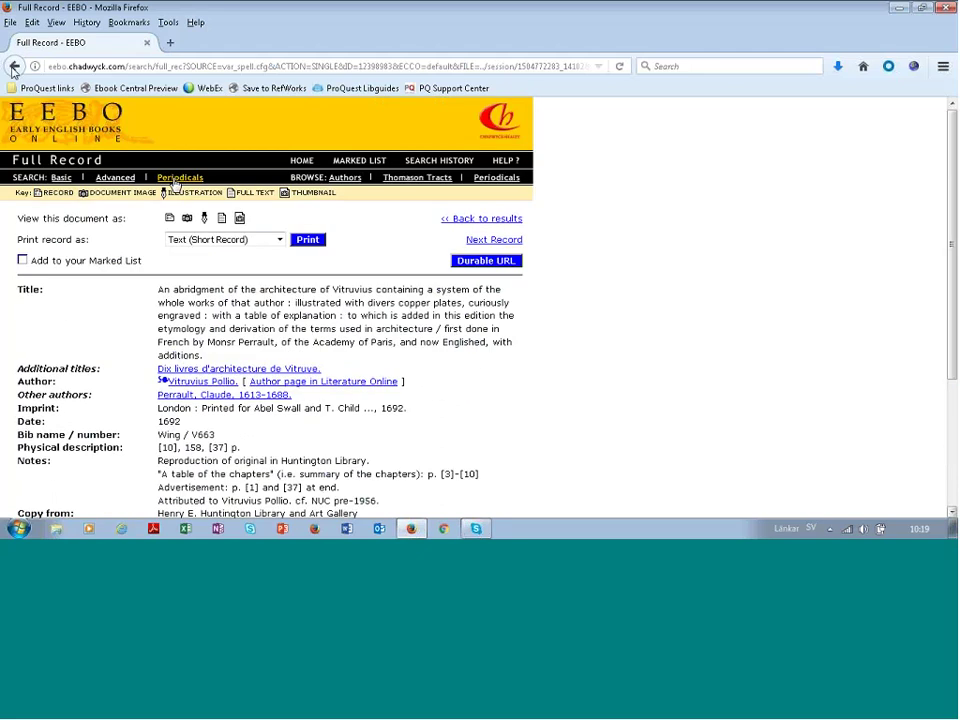
pyautogui.click(14, 66)
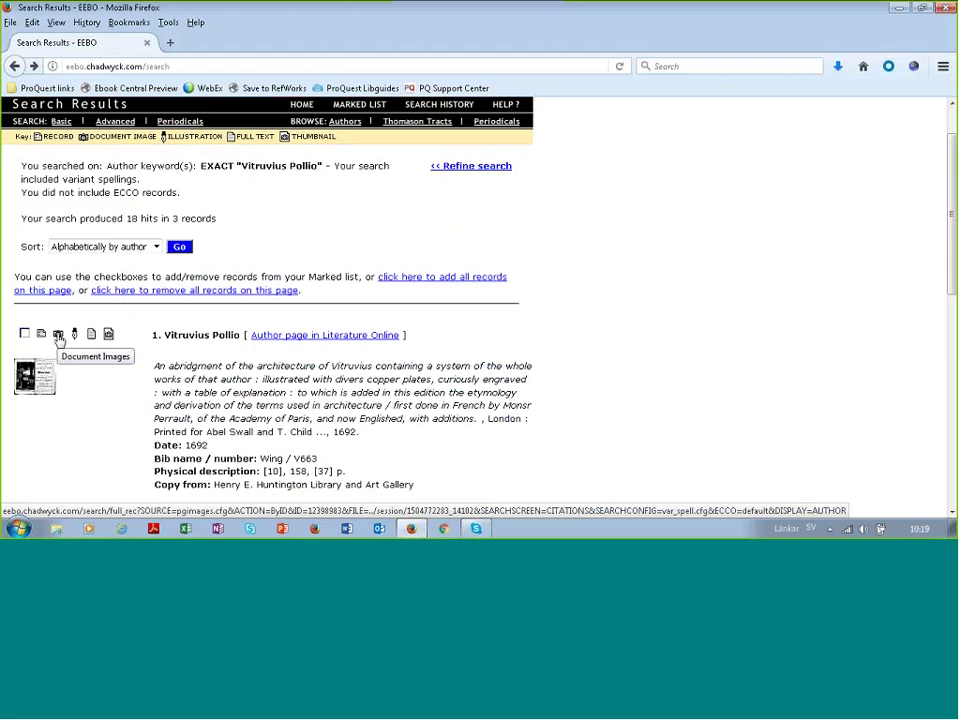
pyautogui.click(58, 338)
pyautogui.click(58, 338)
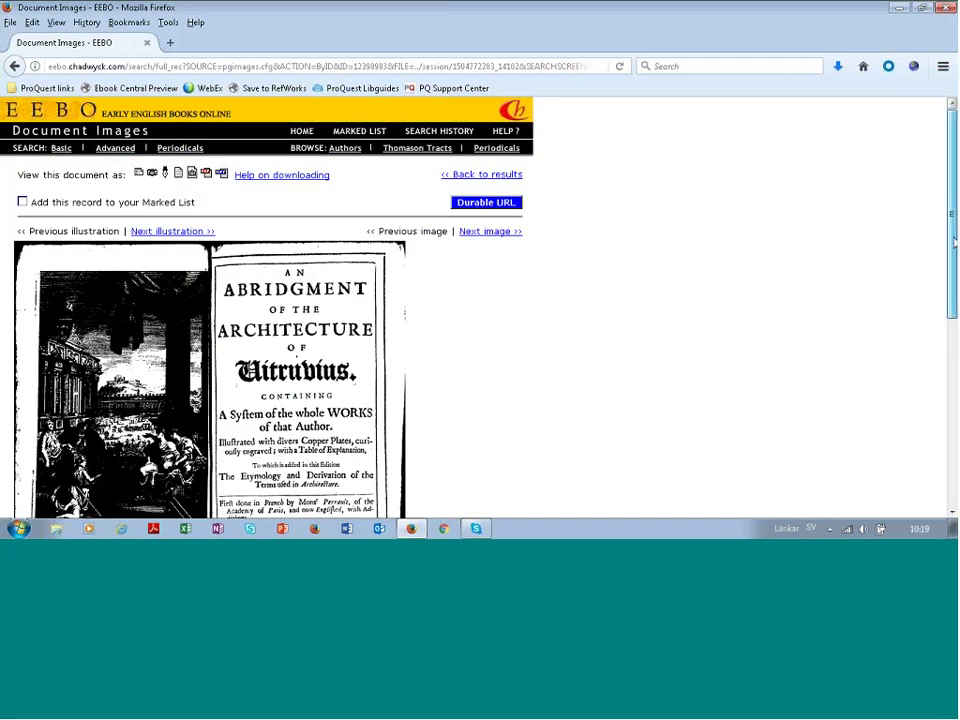
pyautogui.scroll(-1, 575, 319)
pyautogui.scroll(-1, 595, 301)
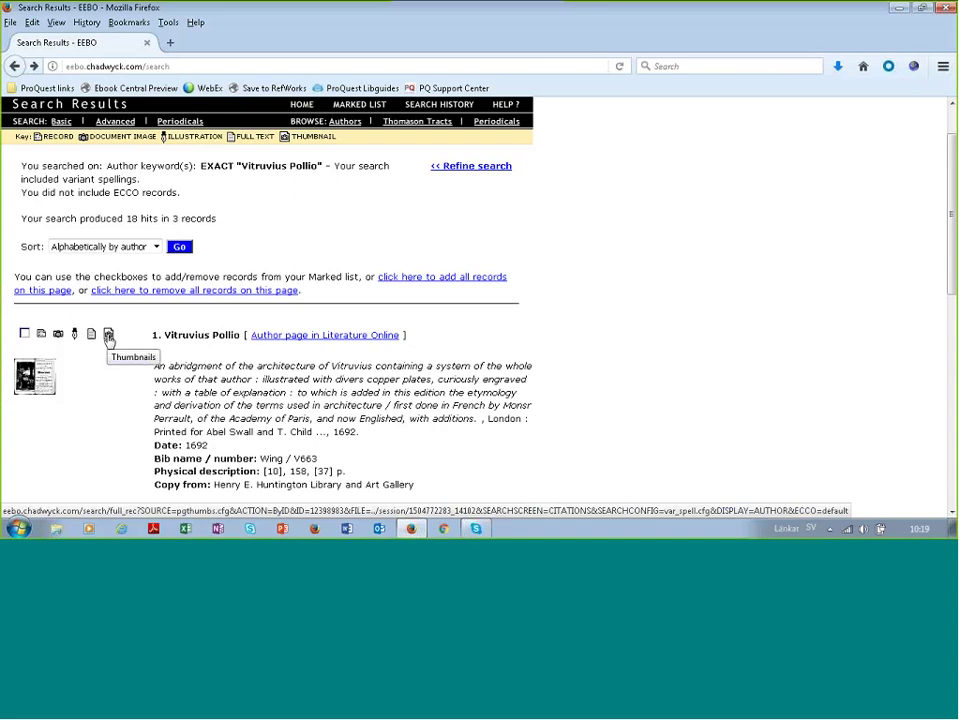
pyautogui.click(108, 336)
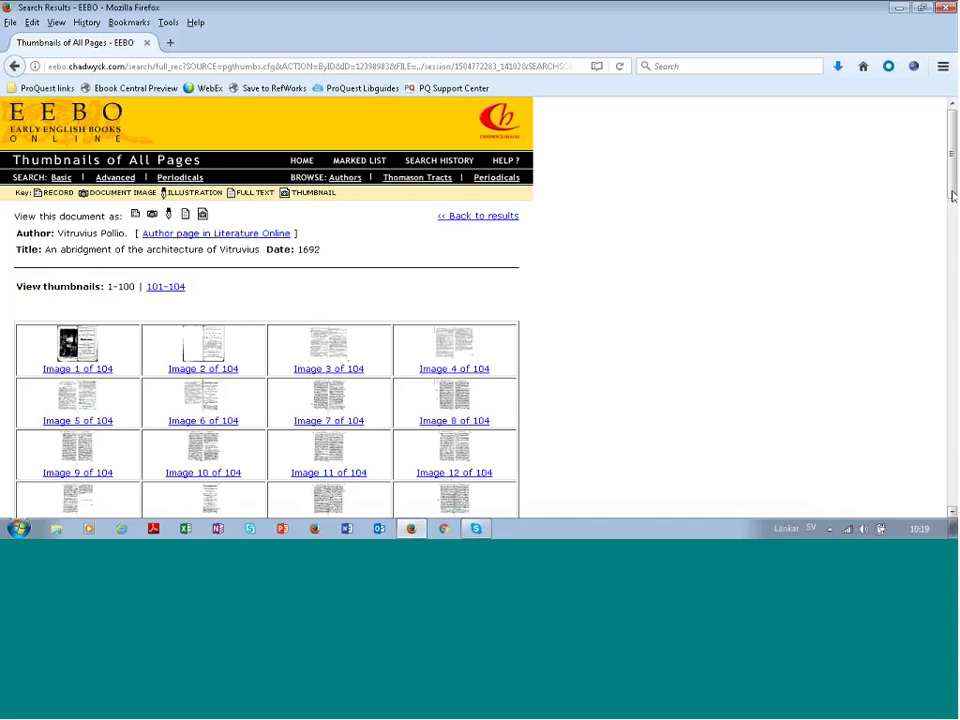
pyautogui.moveTo(953, 145); pyautogui.dragTo(953, 425)
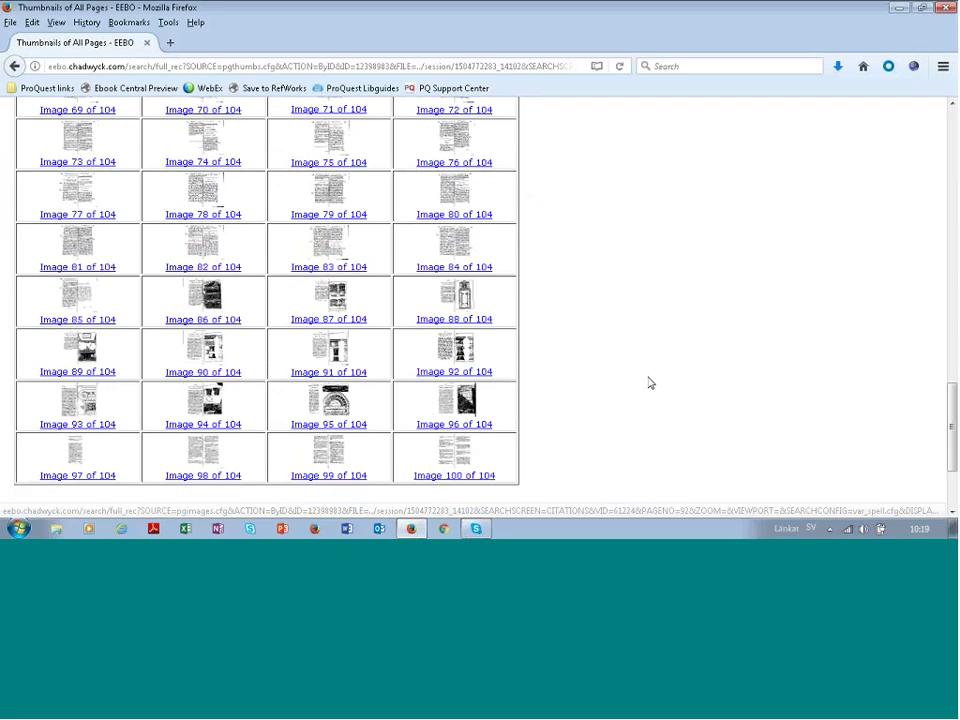
pyautogui.click(15, 67)
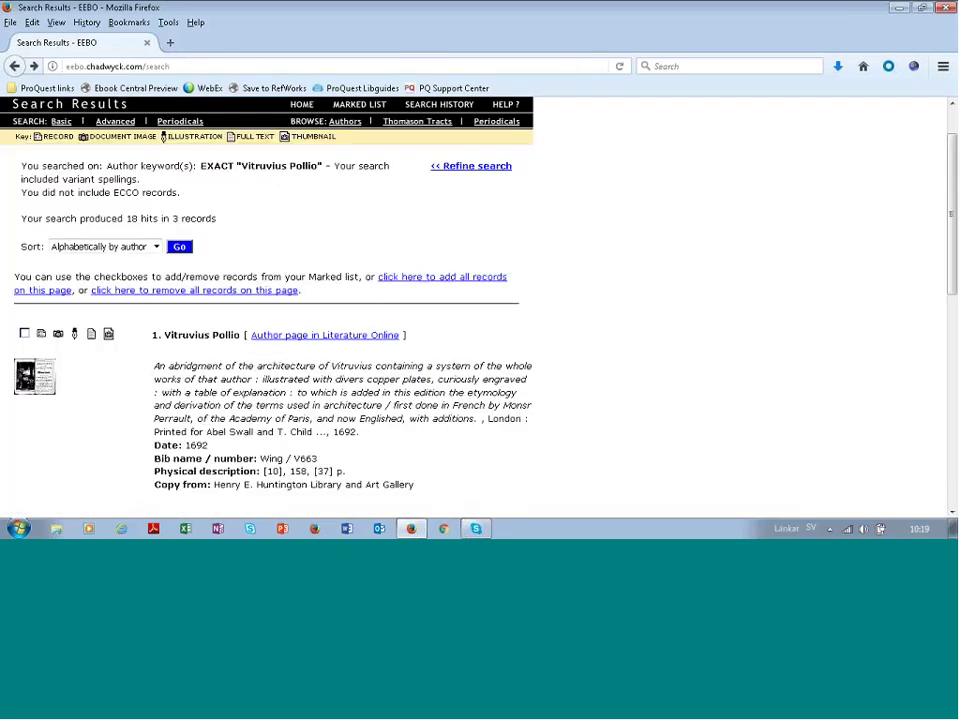
pyautogui.click(75, 338)
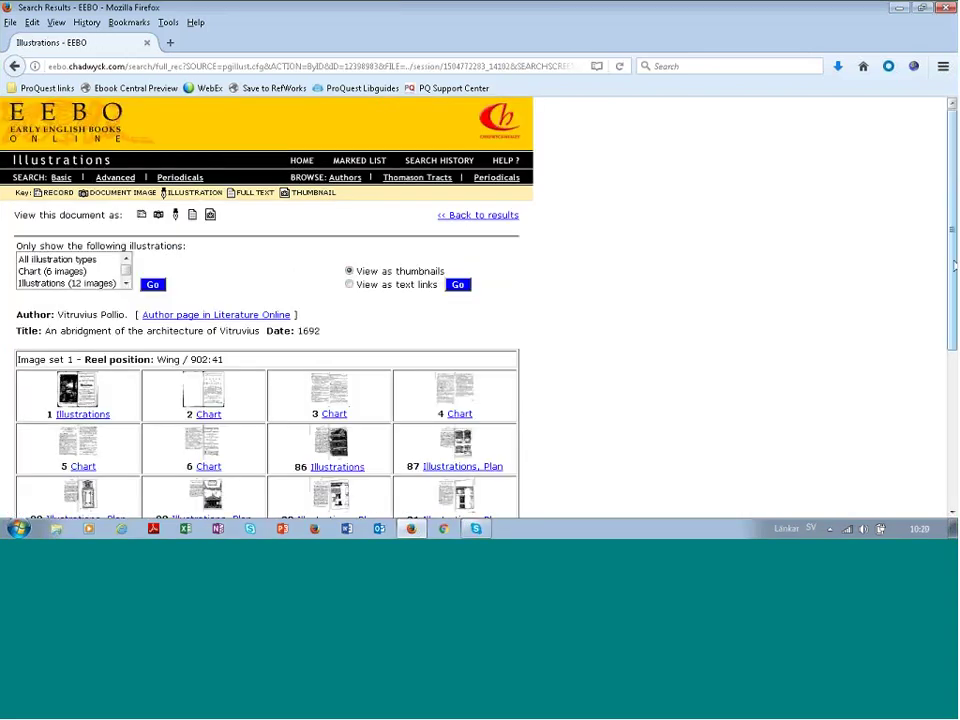
pyautogui.scroll(-1, 953, 287)
pyautogui.scroll(-3, 953, 287)
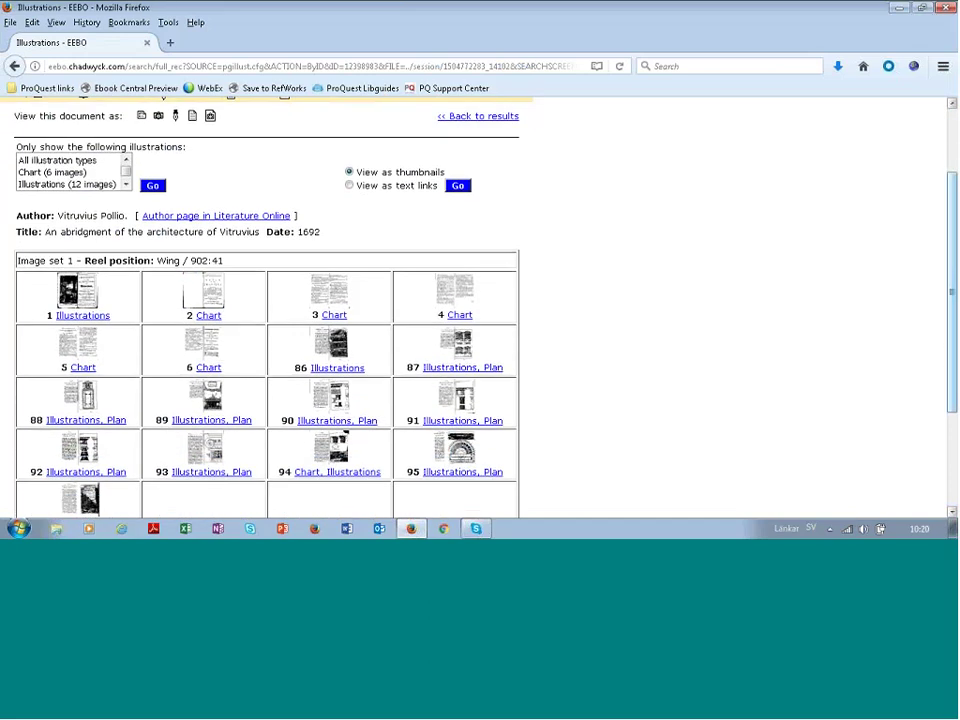
pyautogui.scroll(-2, 845, 328)
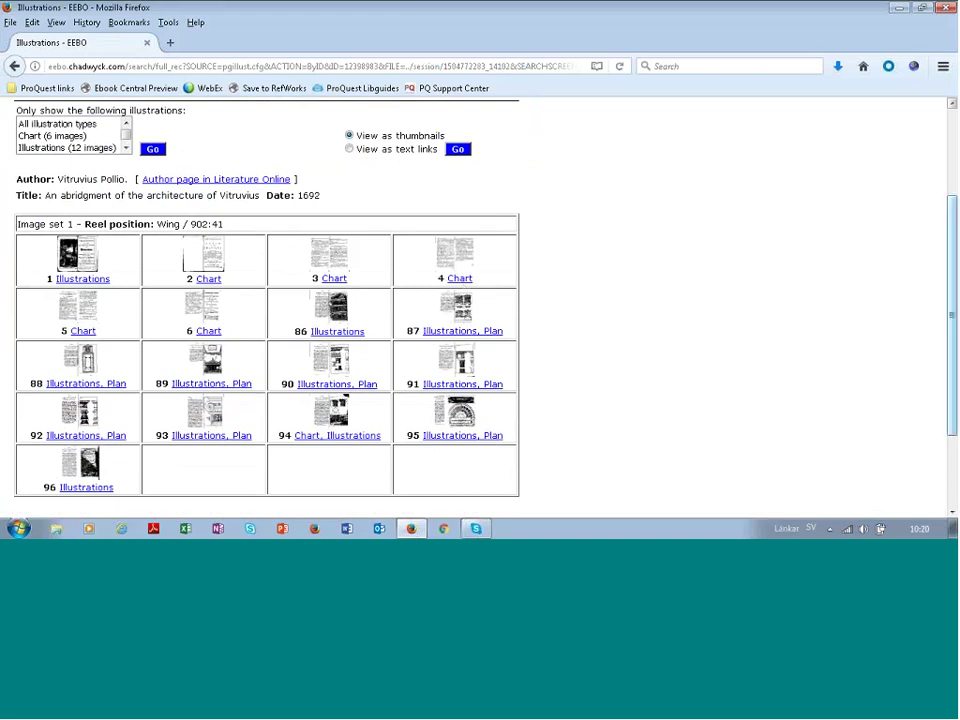
pyautogui.scroll(3, 912, 303)
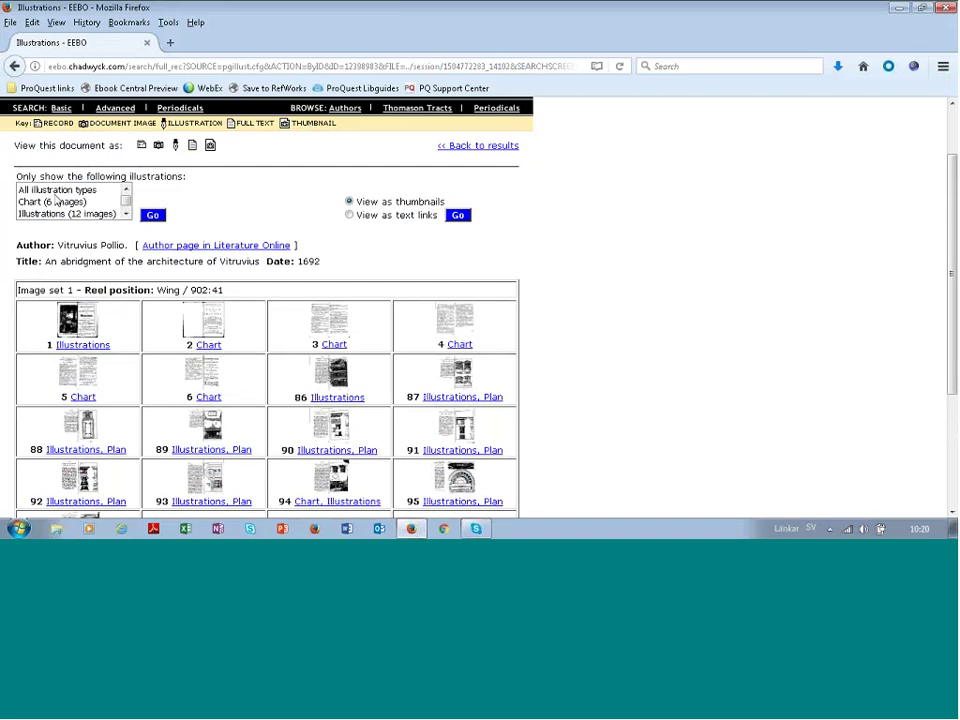
pyautogui.click(14, 66)
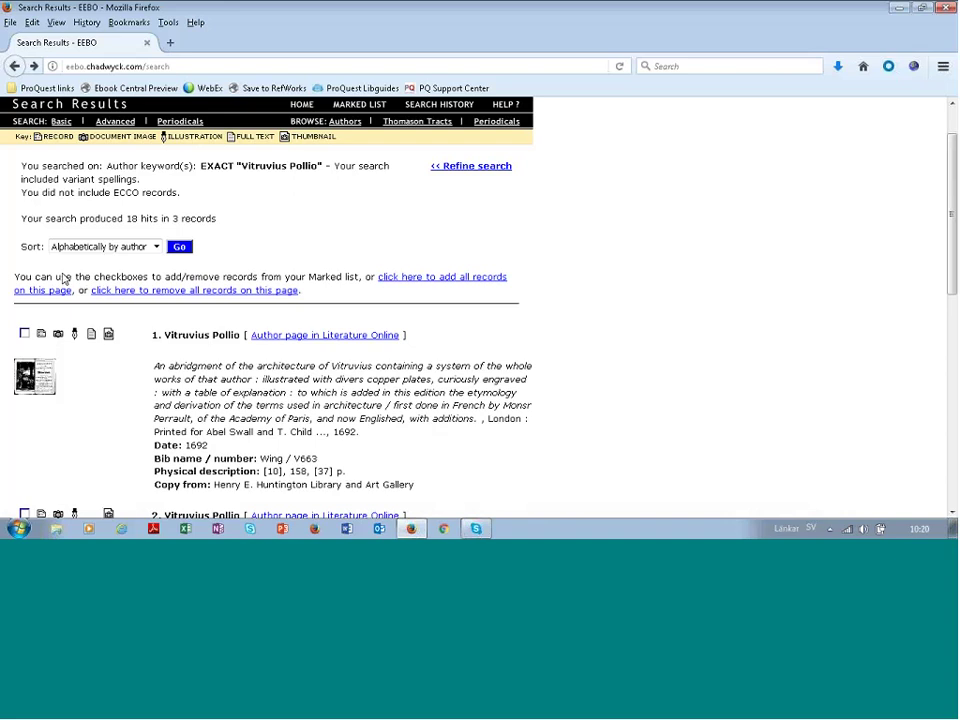
pyautogui.click(91, 338)
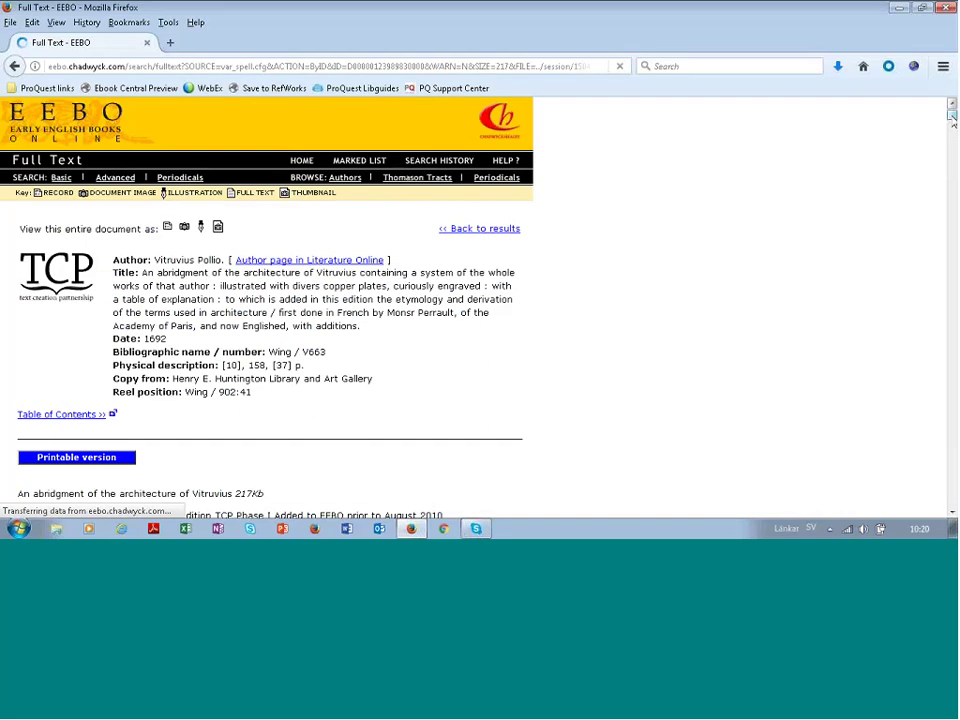
pyautogui.moveTo(952, 116); pyautogui.dragTo(953, 183)
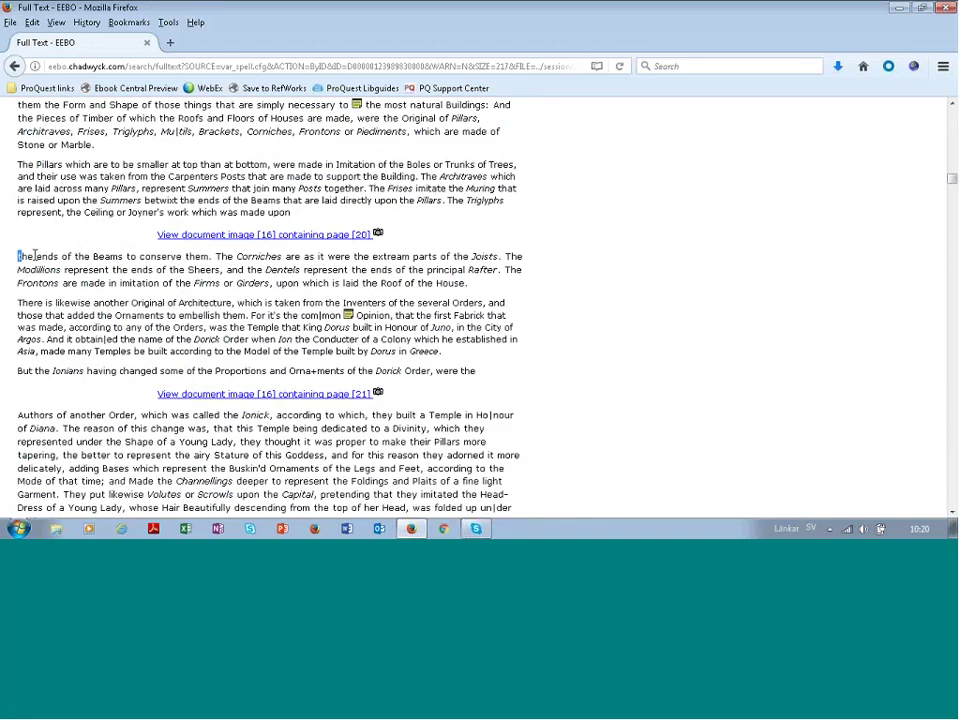
pyautogui.moveTo(17, 255); pyautogui.dragTo(481, 364)
pyautogui.click(481, 364)
pyautogui.moveTo(212, 258)
pyautogui.mouseDown()
pyautogui.moveTo(320, 255)
pyautogui.moveTo(482, 294)
pyautogui.mouseUp()
pyautogui.click(483, 293)
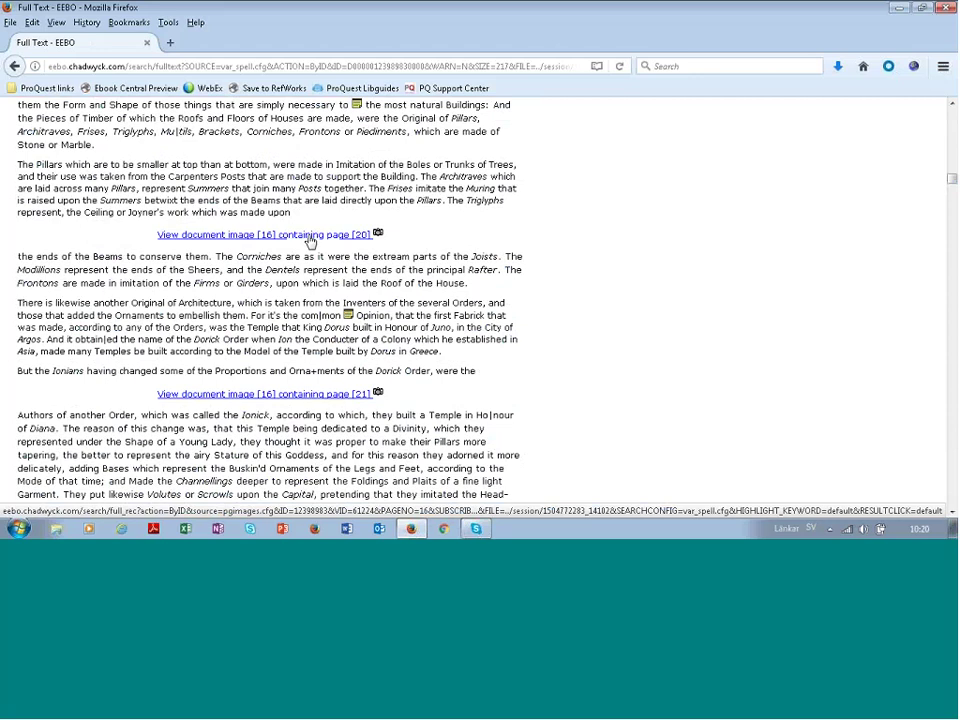
pyautogui.click(15, 66)
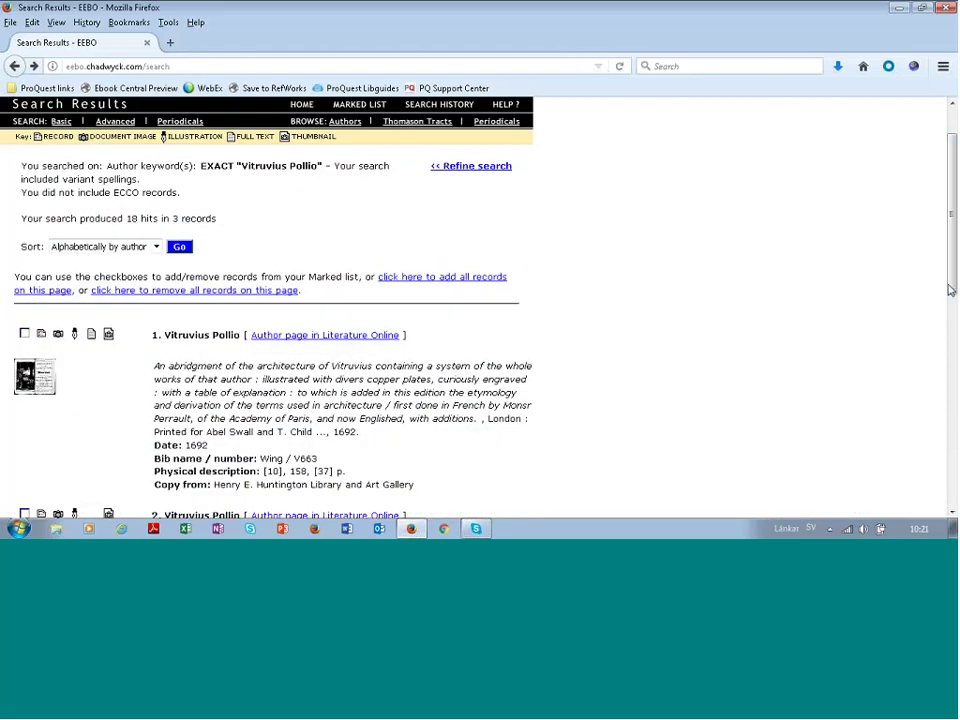
# - Return to the Basic Search form and look over its author and subject keyword fields
pyautogui.scroll(1, 183, 249)
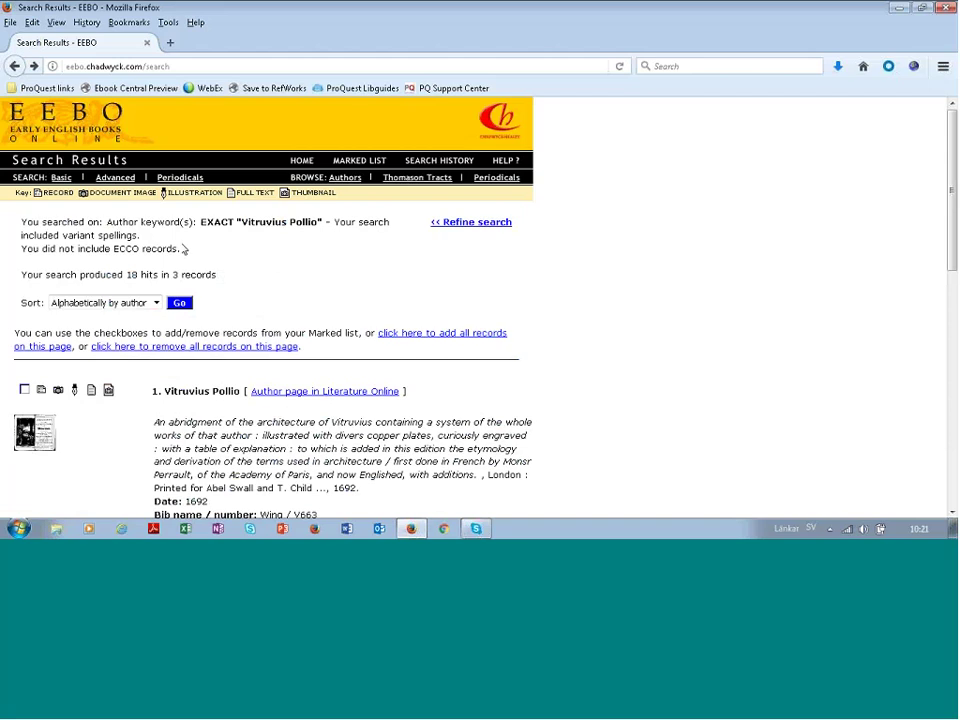
pyautogui.click(60, 178)
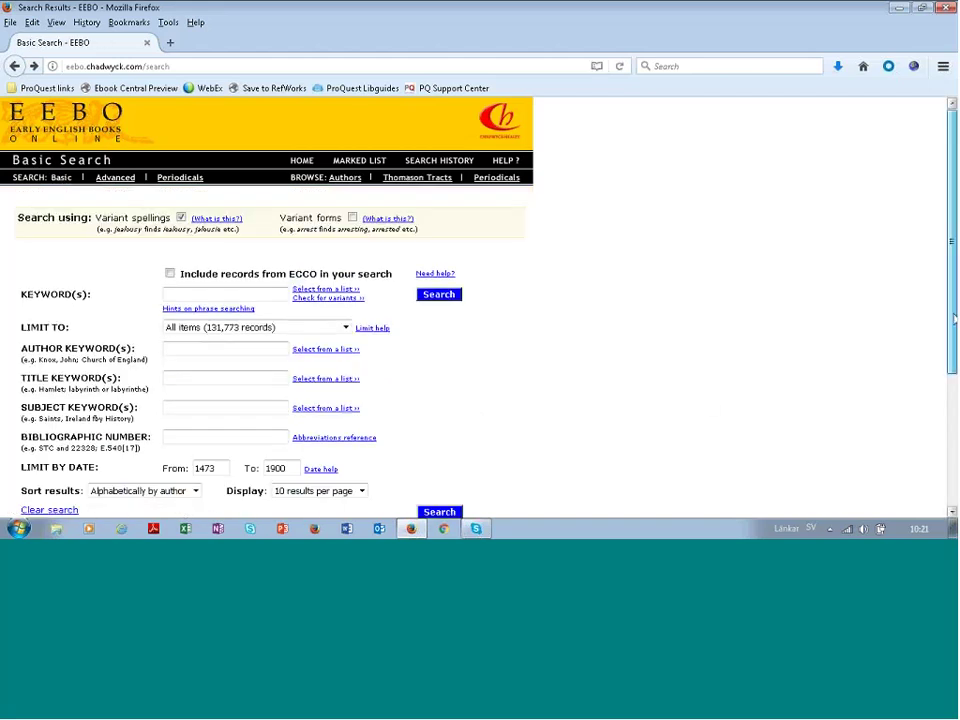
pyautogui.scroll(-2, 953, 318)
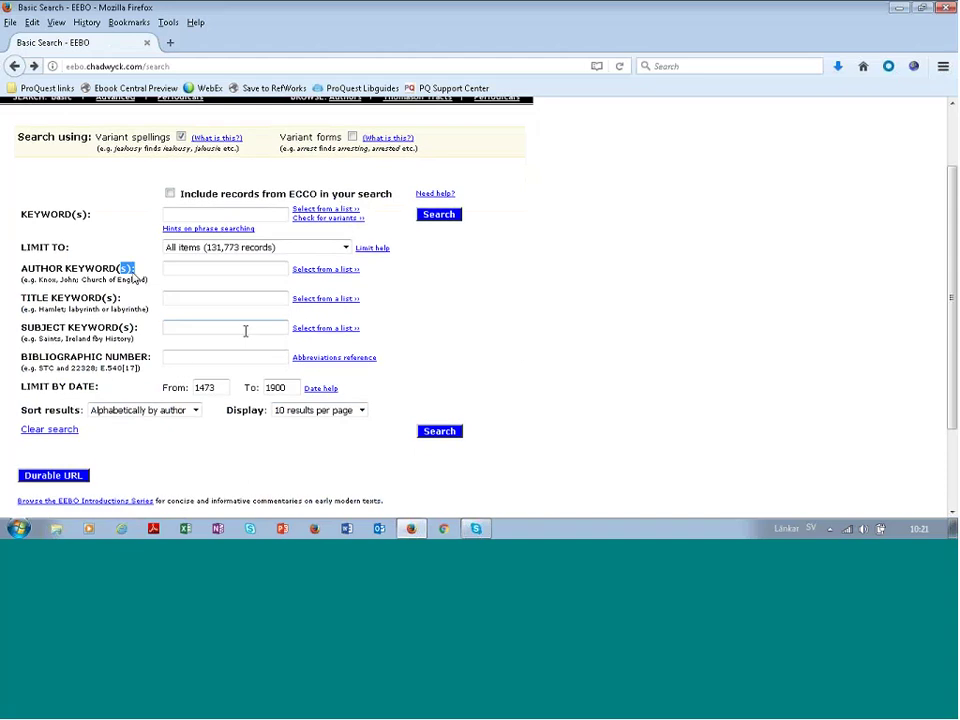
pyautogui.moveTo(133, 270); pyautogui.dragTo(21, 268)
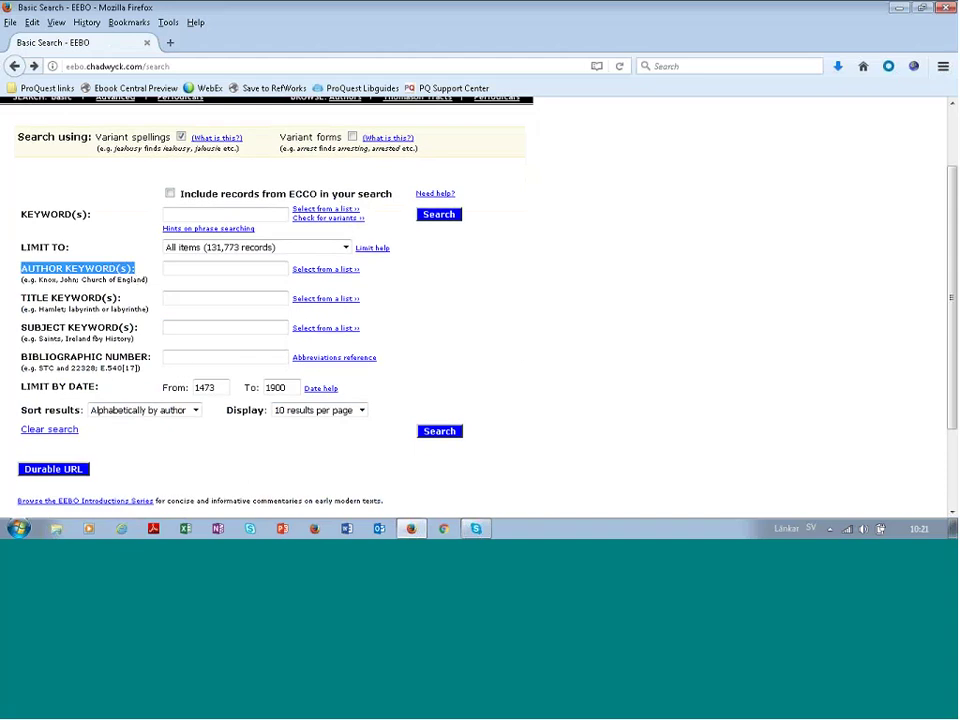
pyautogui.moveTo(21, 327); pyautogui.dragTo(181, 327)
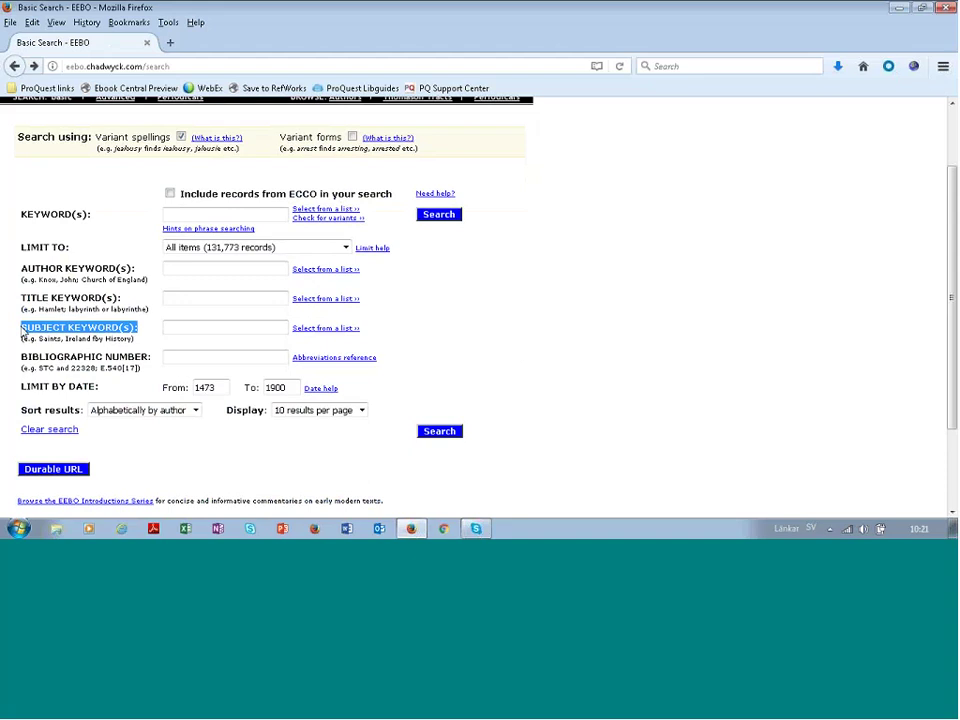
# - Enter 'medicine' as the subject keyword and open its subject headings list
pyautogui.click(181, 327)
pyautogui.write('medicine')
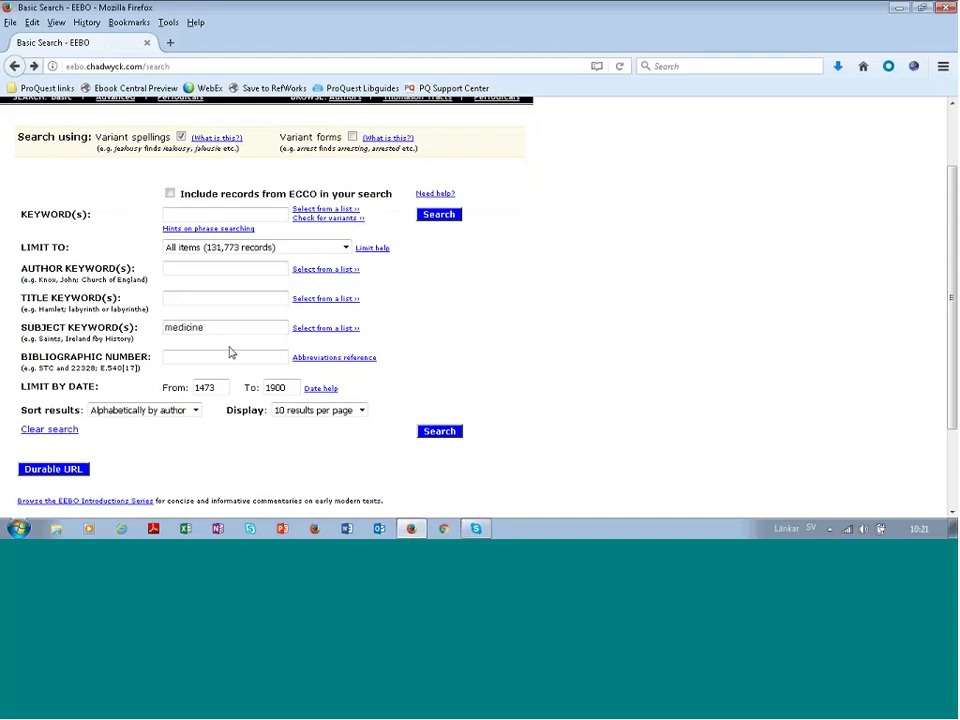
pyautogui.press('Tab')
pyautogui.click(317, 330)
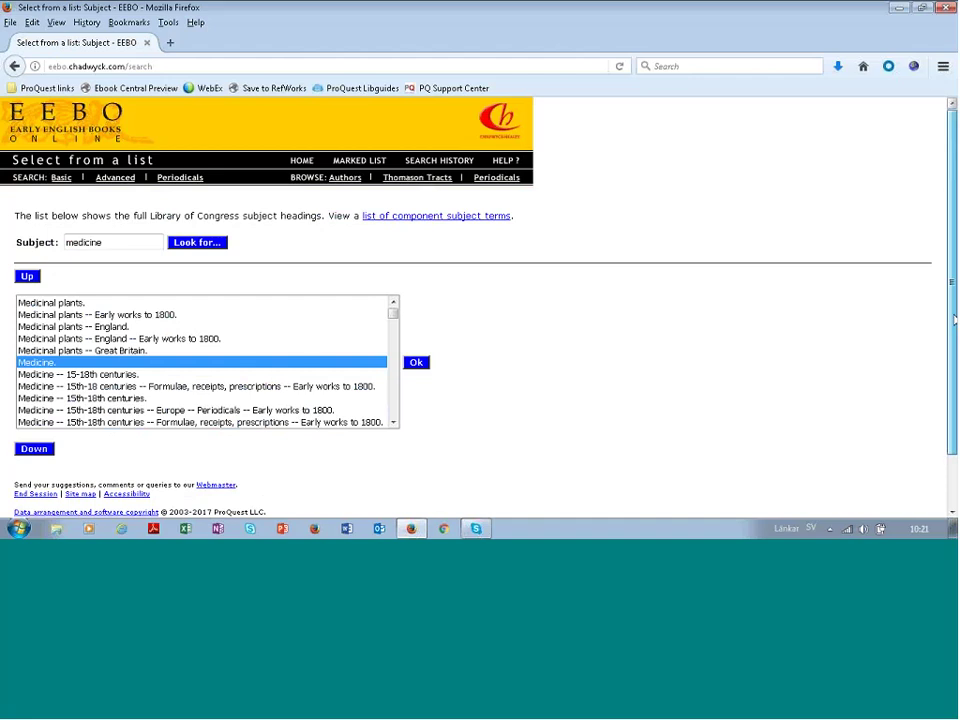
# - Scroll the headings list down to 'Medicine, Naval.' and insert it into the subject search
pyautogui.scroll(-1, 955, 340)
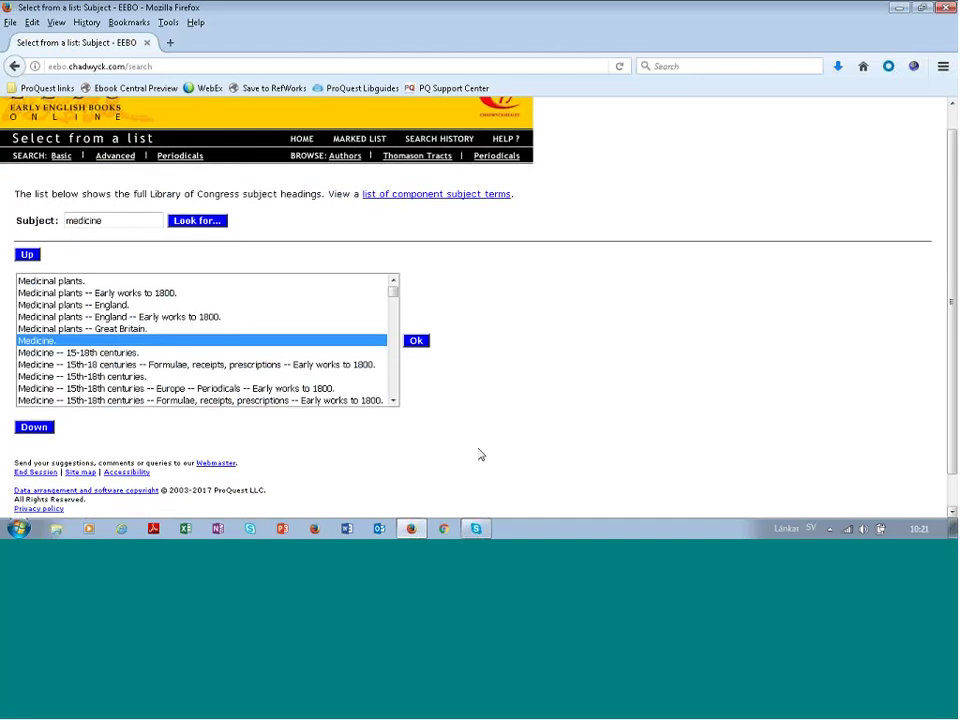
pyautogui.click(394, 401)
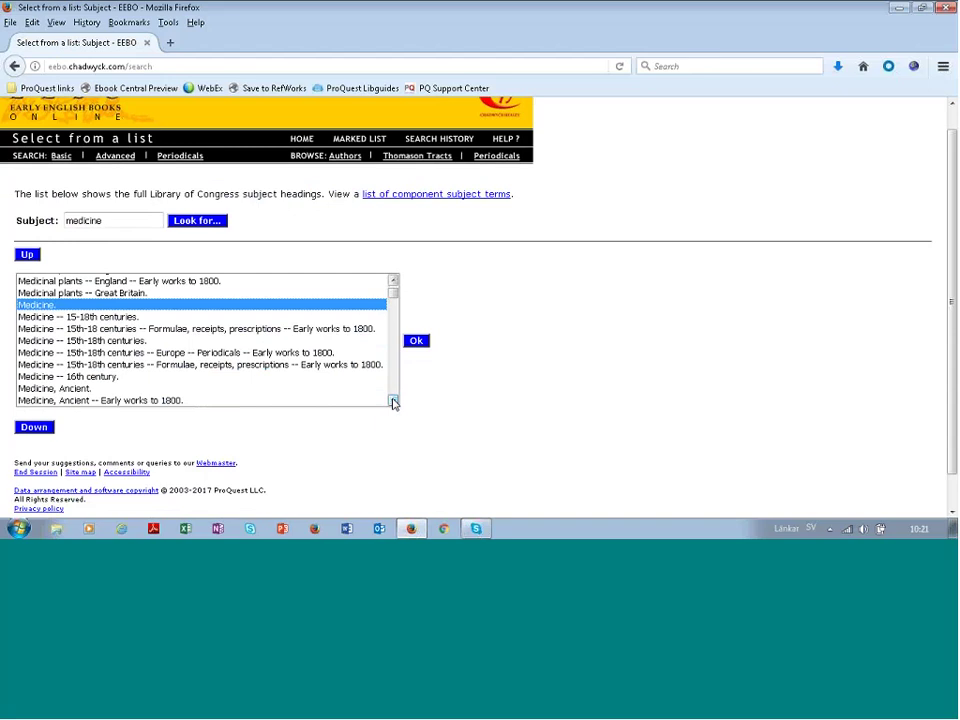
pyautogui.scroll(-1, 394, 403)
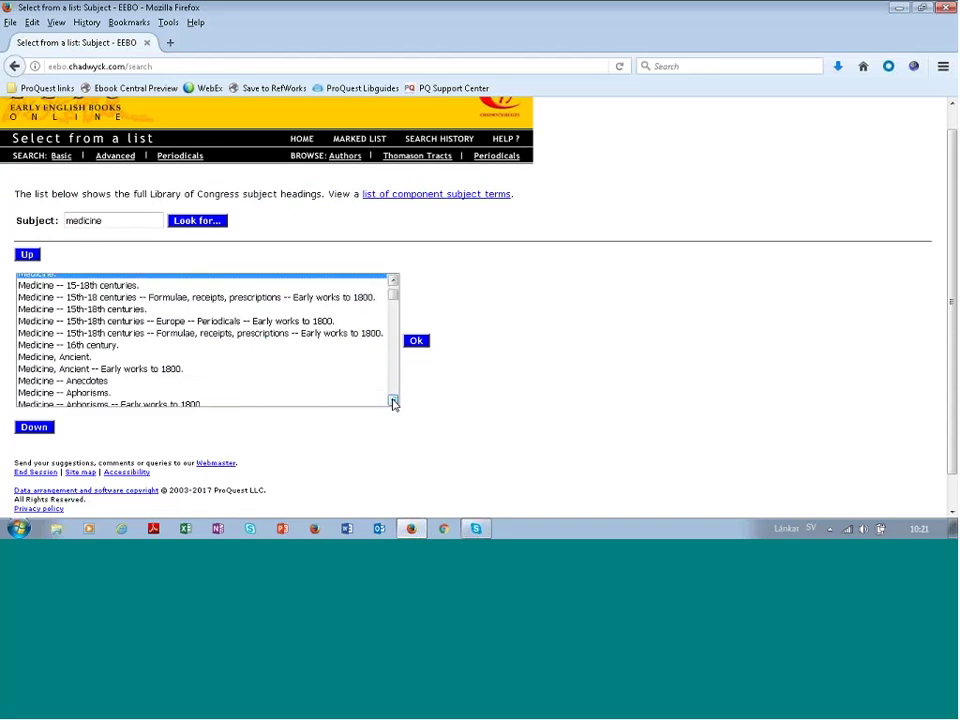
pyautogui.scroll(-1, 394, 403)
pyautogui.scroll(-1, 394, 403)
pyautogui.scroll(-1, 394, 403)
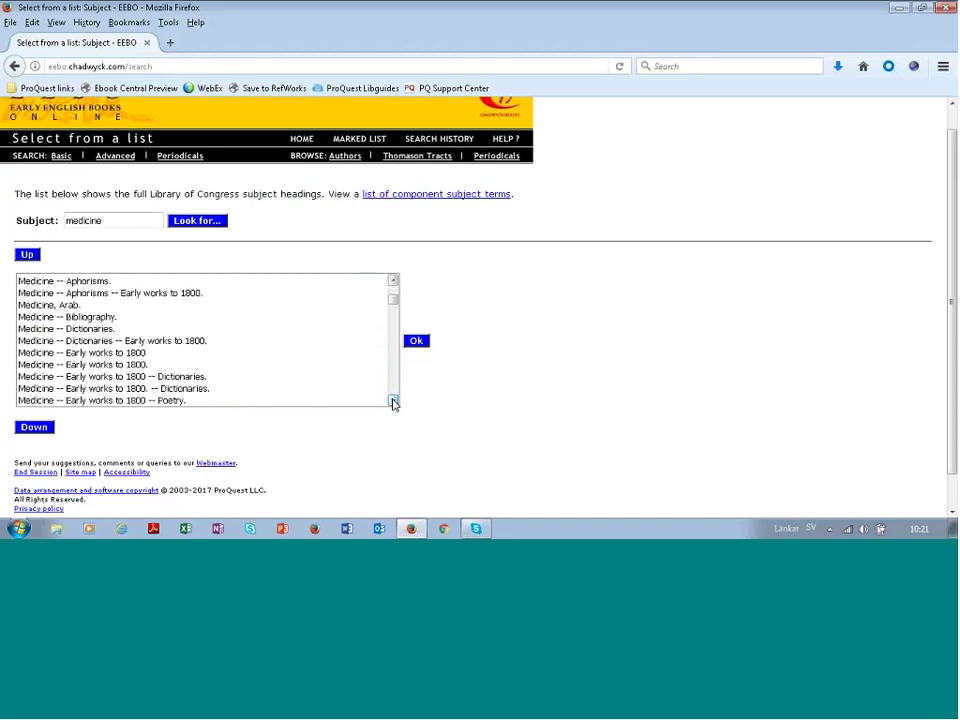
pyautogui.scroll(-1, 394, 403)
pyautogui.scroll(-1, 394, 403)
pyautogui.scroll(-2, 394, 403)
pyautogui.scroll(-1, 394, 403)
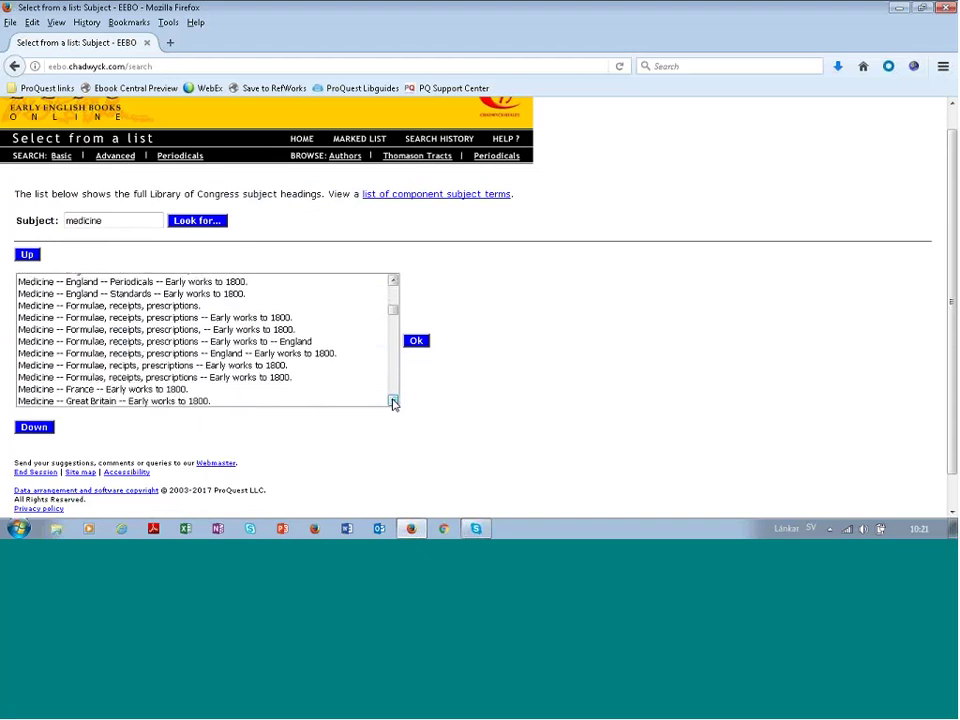
pyautogui.scroll(-1, 394, 403)
pyautogui.scroll(-1, 394, 403)
pyautogui.scroll(-1, 394, 403)
pyautogui.scroll(-2, 394, 403)
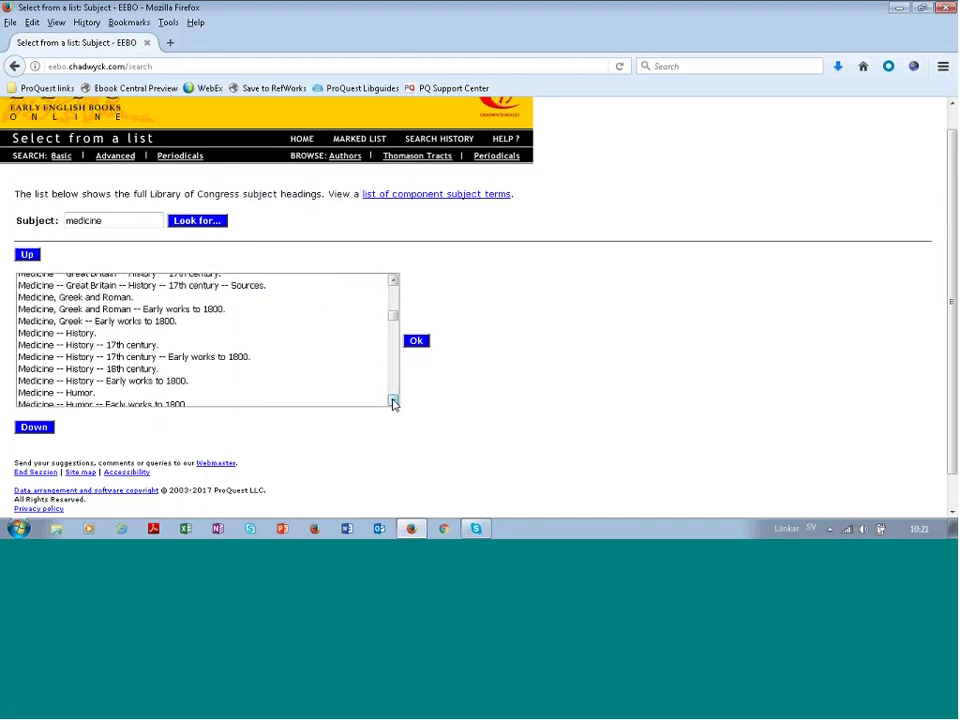
pyautogui.scroll(-1, 394, 403)
pyautogui.scroll(-2, 394, 403)
pyautogui.scroll(-2, 394, 403)
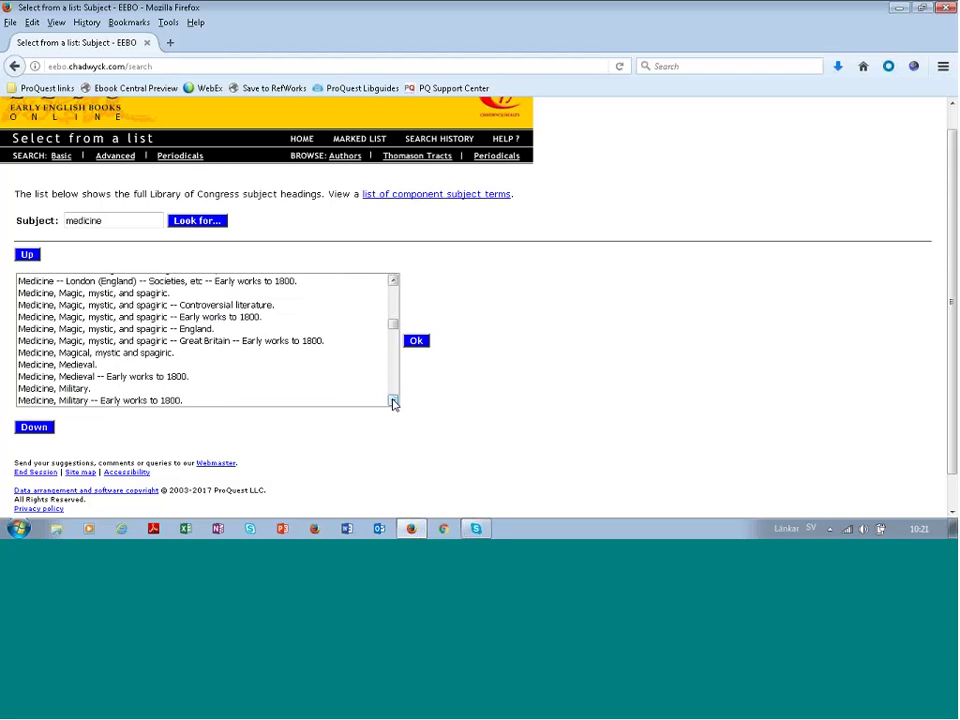
pyautogui.scroll(-1, 394, 403)
pyautogui.scroll(-1, 394, 403)
pyautogui.scroll(-1, 394, 403)
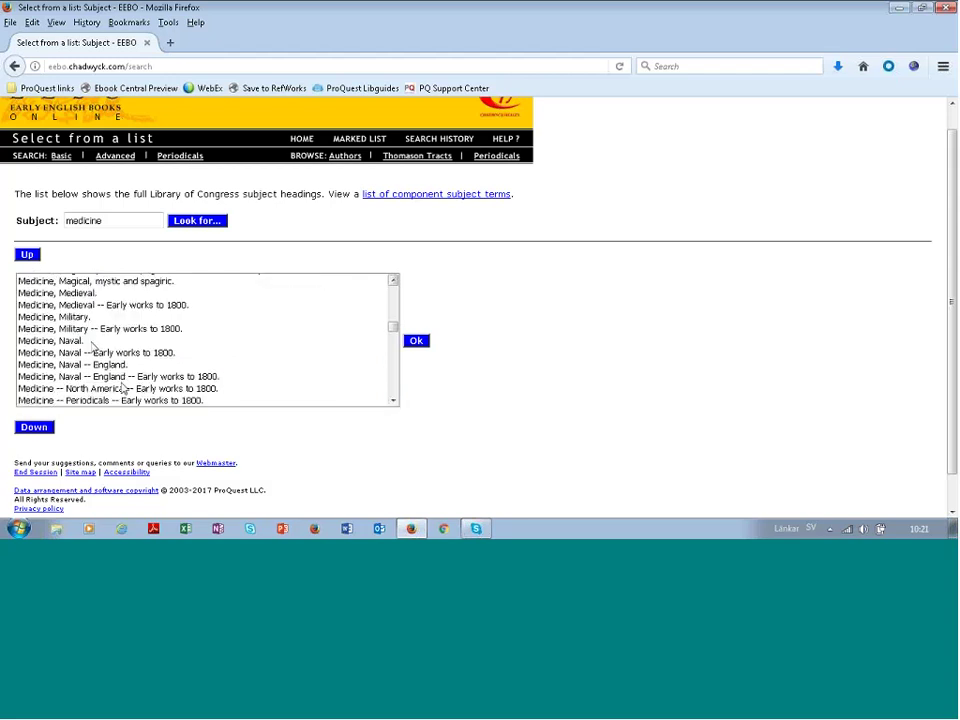
pyautogui.click(90, 341)
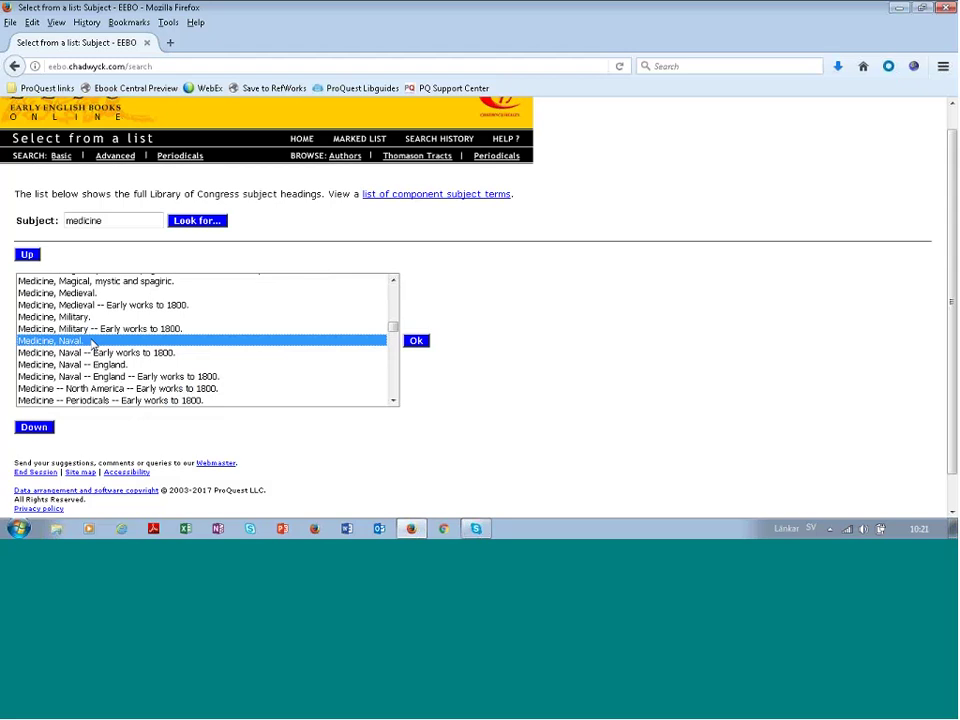
pyautogui.click(416, 341)
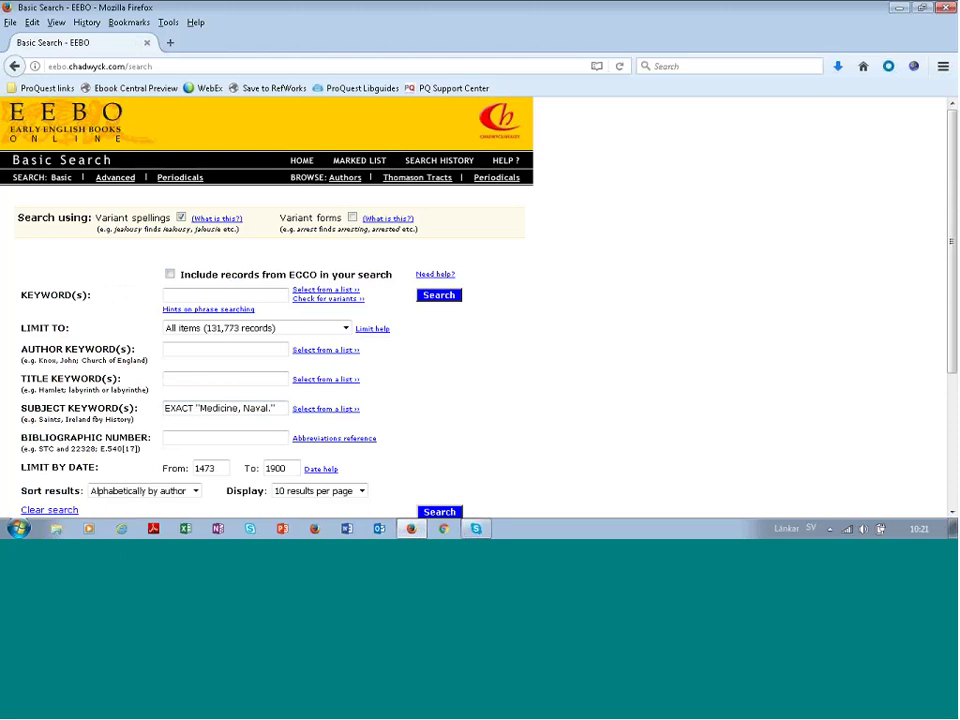
# - Run the 'Medicine, Naval.' subject search and review its 6 hits in 5 records
pyautogui.click(439, 298)
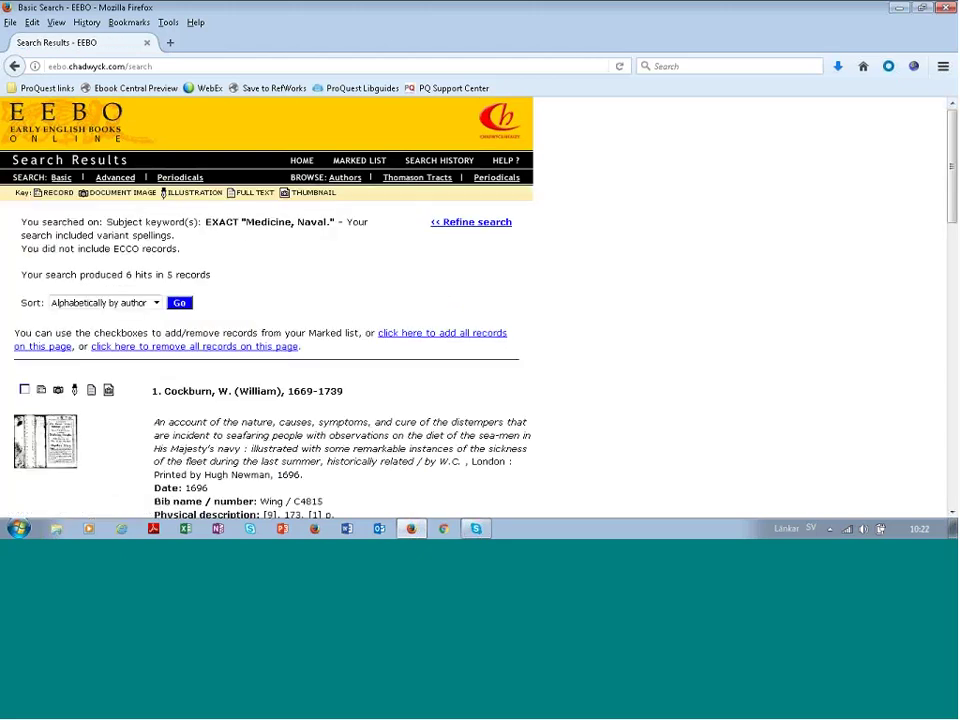
pyautogui.moveTo(167, 274); pyautogui.dragTo(213, 274)
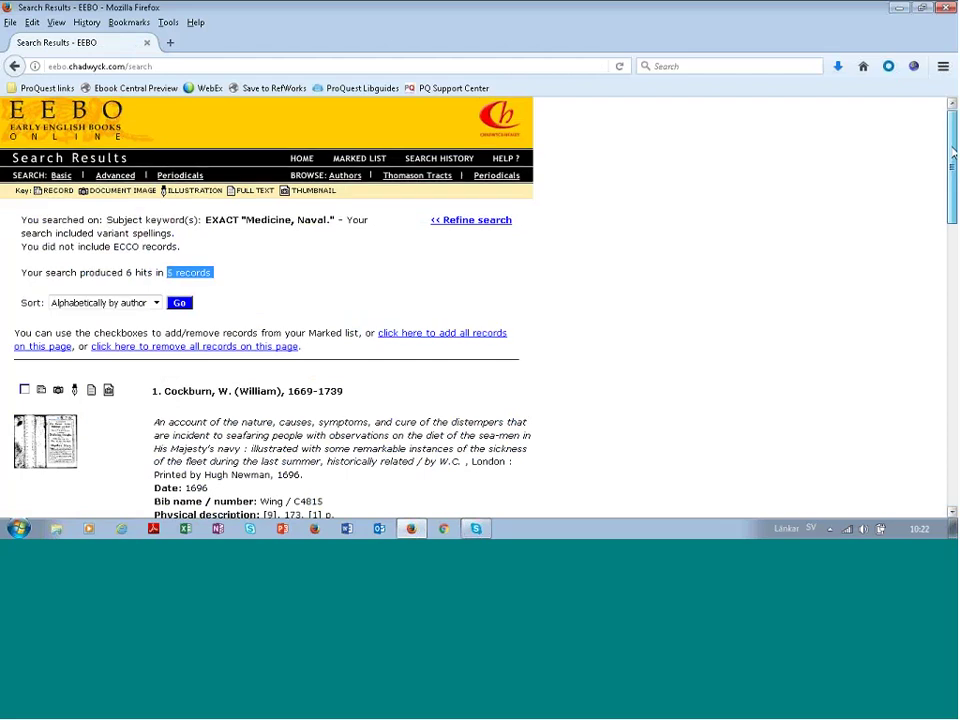
pyautogui.moveTo(953, 147); pyautogui.dragTo(953, 257)
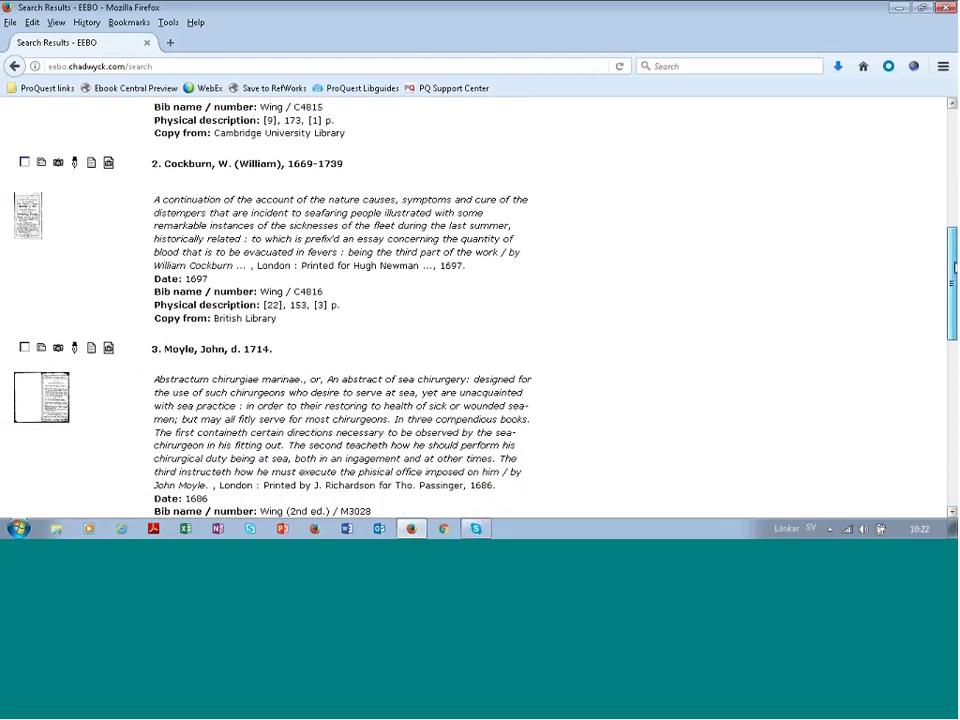
pyautogui.moveTo(953, 257); pyautogui.dragTo(953, 341)
pyautogui.moveTo(953, 340); pyautogui.dragTo(953, 428)
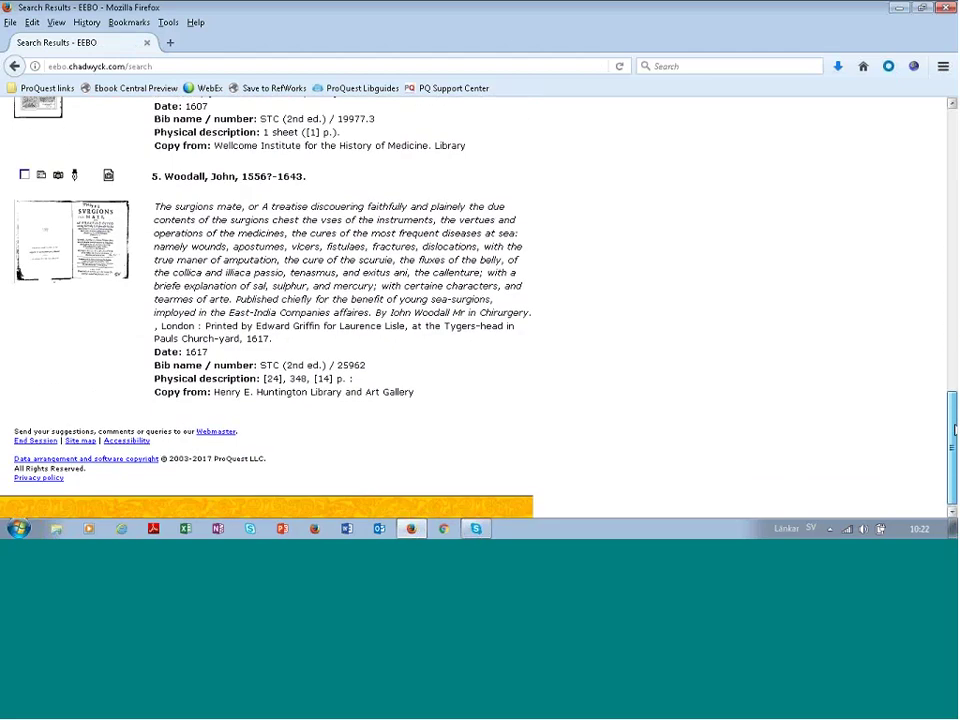
# - Mark the first two Cockburn records in the results
pyautogui.scroll(2, 950, 318)
pyautogui.moveTo(950, 318); pyautogui.dragTo(945, 197)
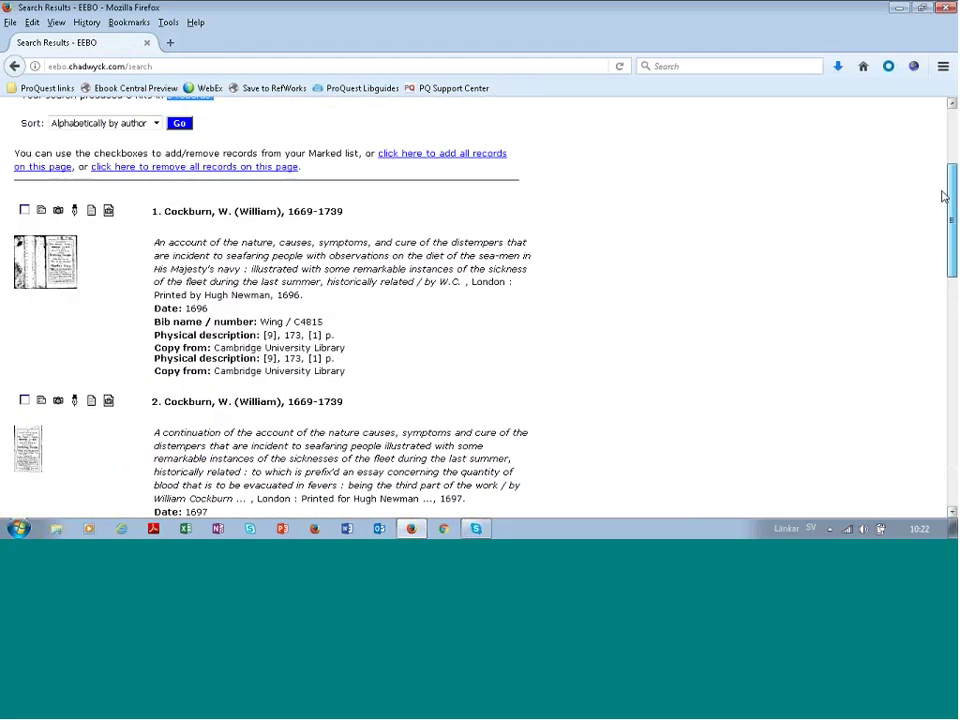
pyautogui.click(24, 233)
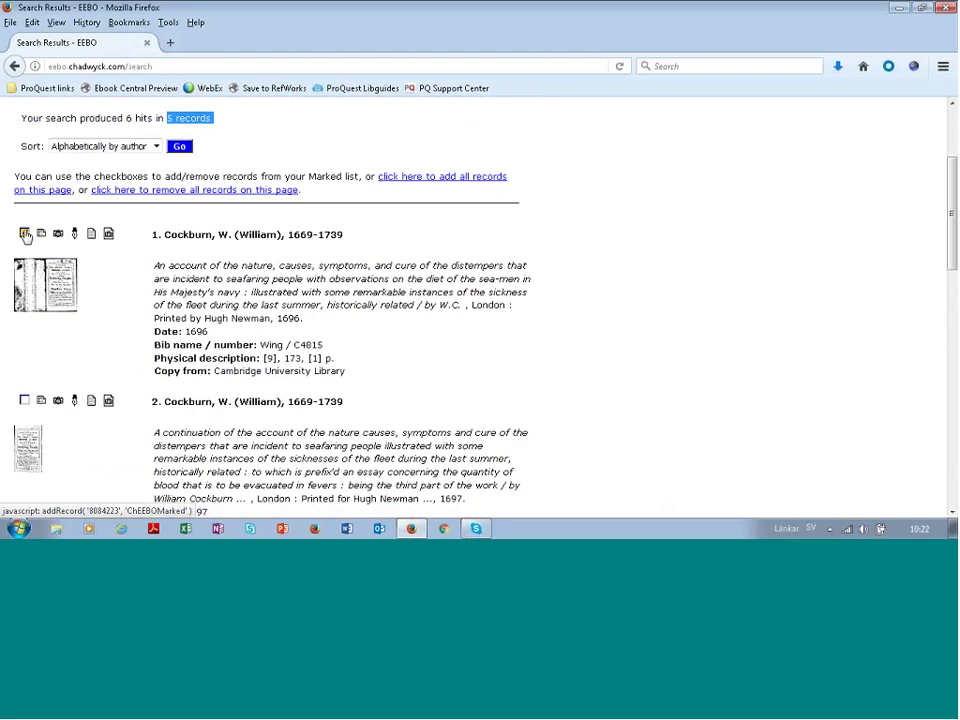
pyautogui.click(25, 401)
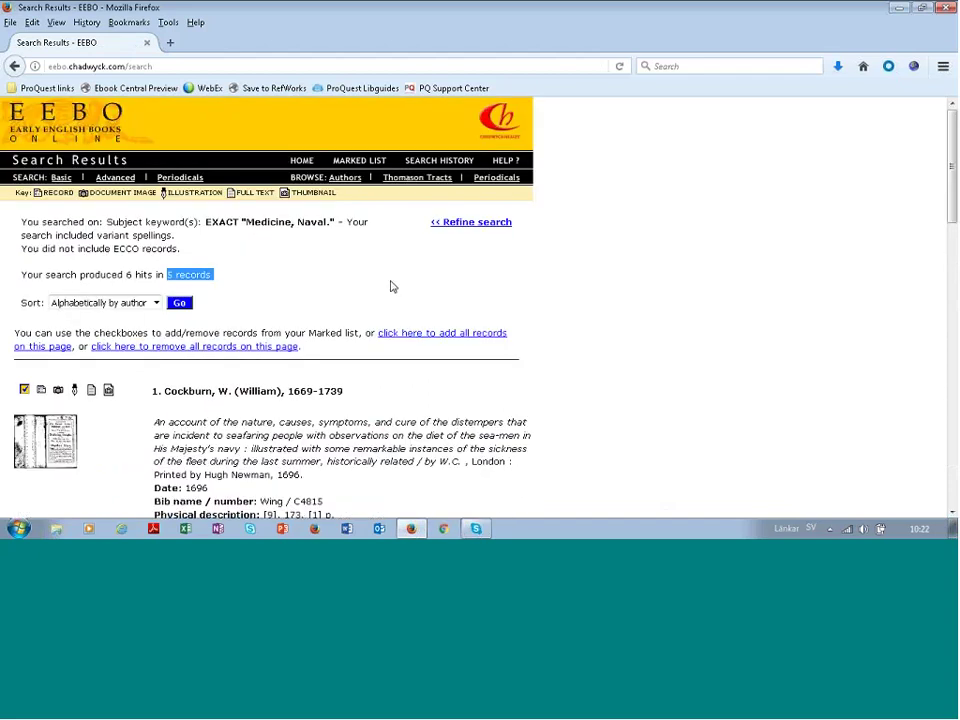
# - Open the Marked List and review both marked Cockburn records' details
pyautogui.click(362, 161)
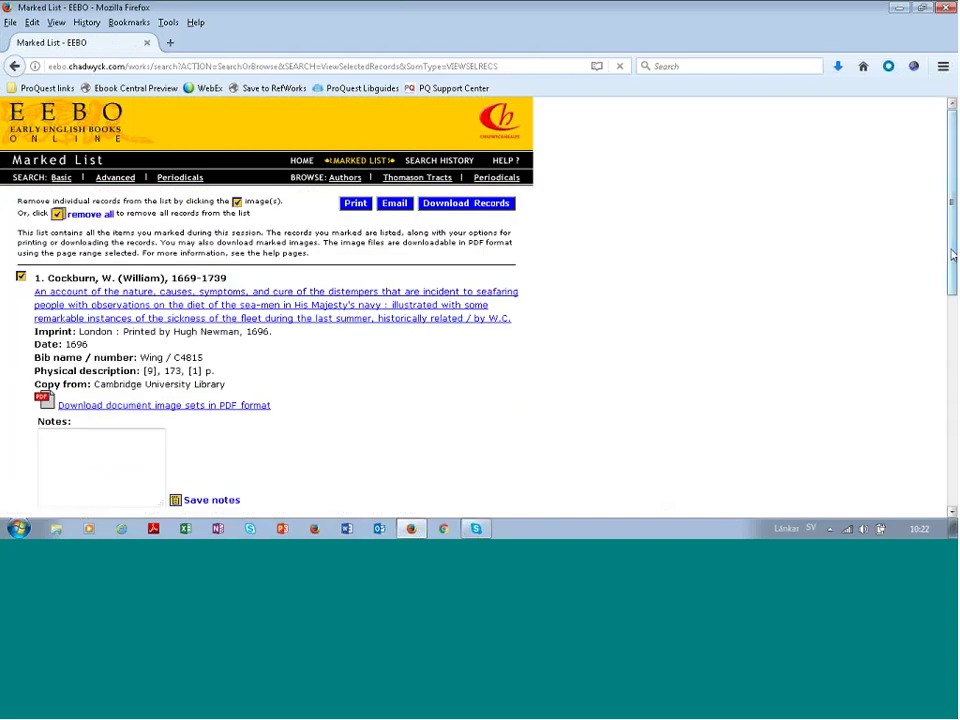
pyautogui.moveTo(953, 260)
pyautogui.mouseDown()
pyautogui.moveTo(953, 316)
pyautogui.moveTo(954, 218)
pyautogui.mouseUp()
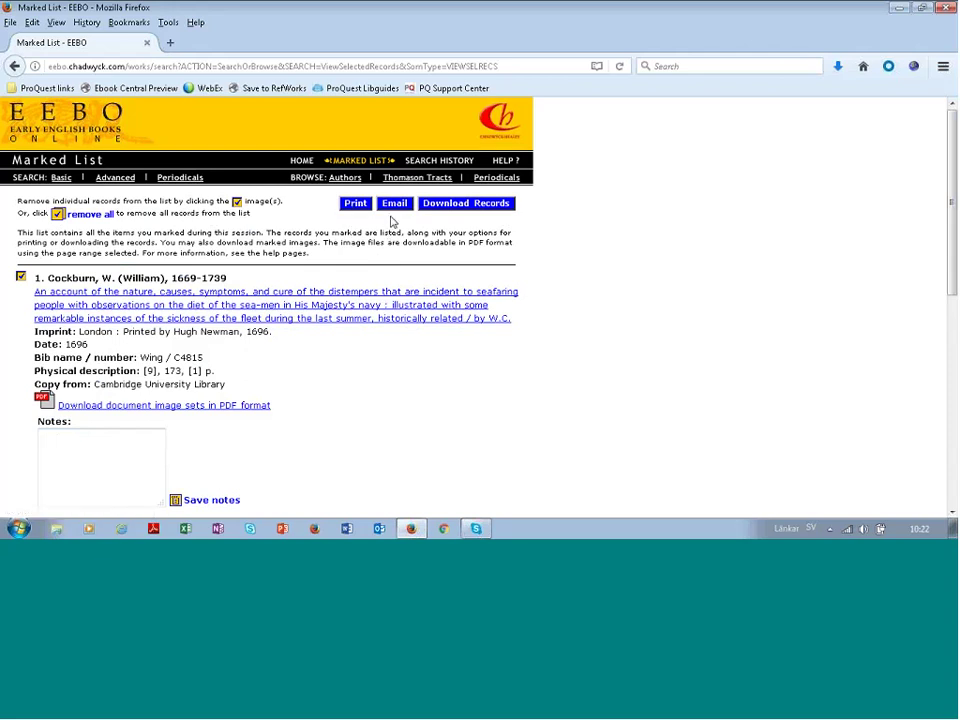
# - View the Download Records form for the marked records, then return to Basic Search
pyautogui.click(454, 206)
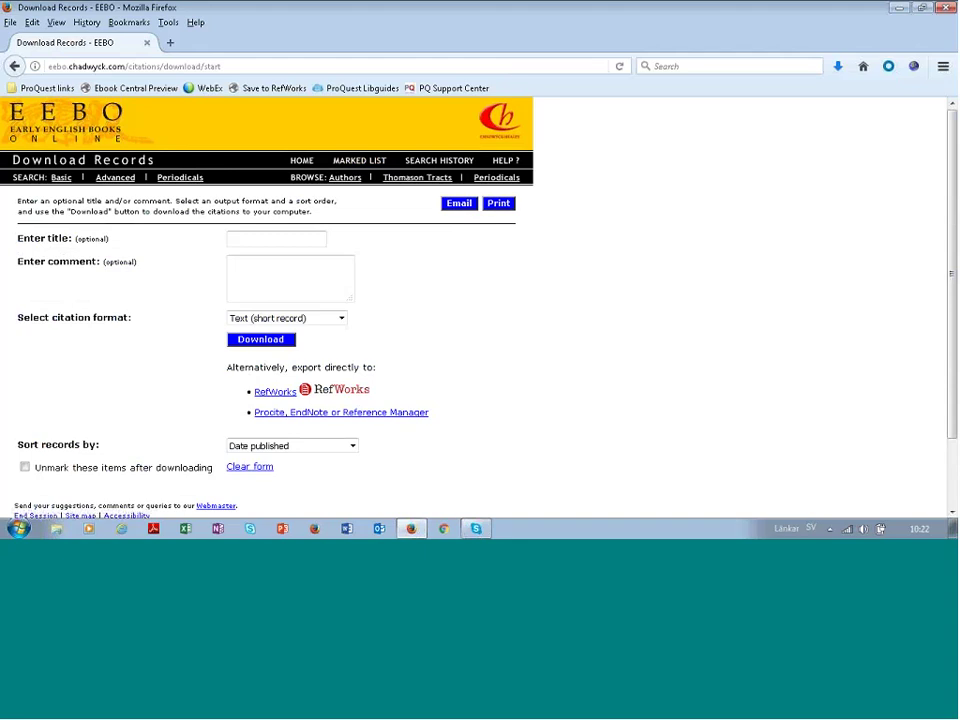
pyautogui.click(61, 178)
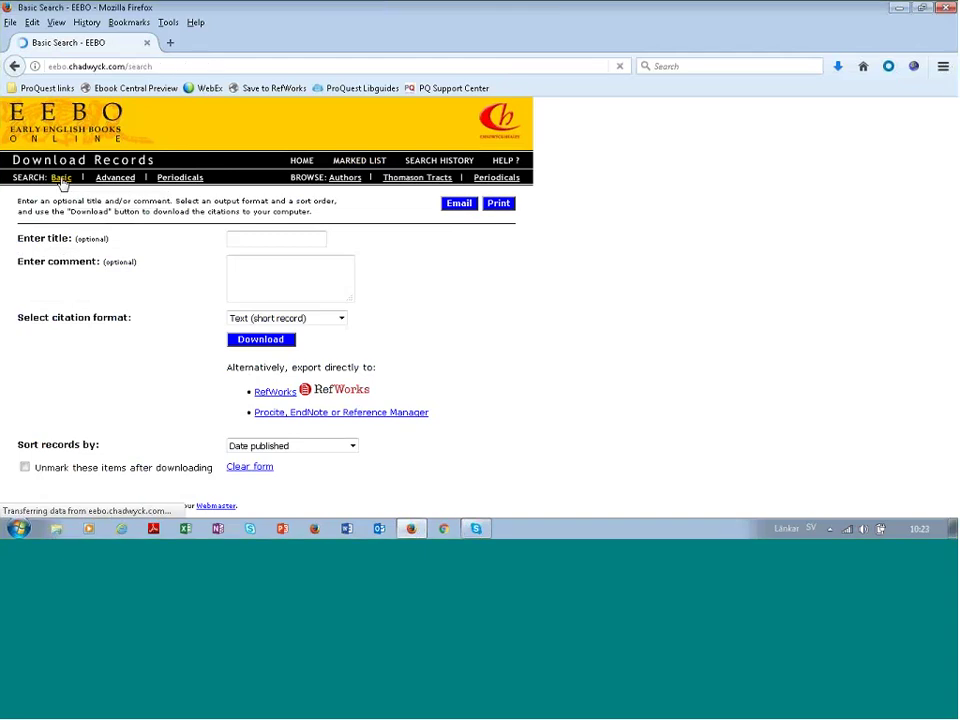